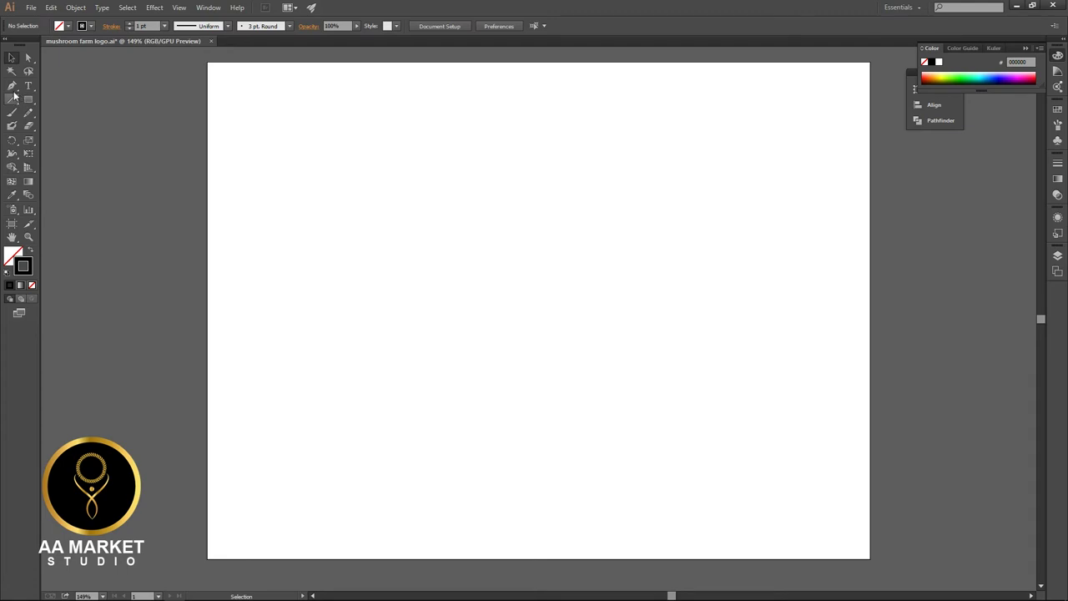
Start the mushroom stem's outline with the Pen tool, drawing its curved left side and short arched base.
left_click(11, 87)
left_click(477, 245)
left_click_drag(472, 345, 455, 392)
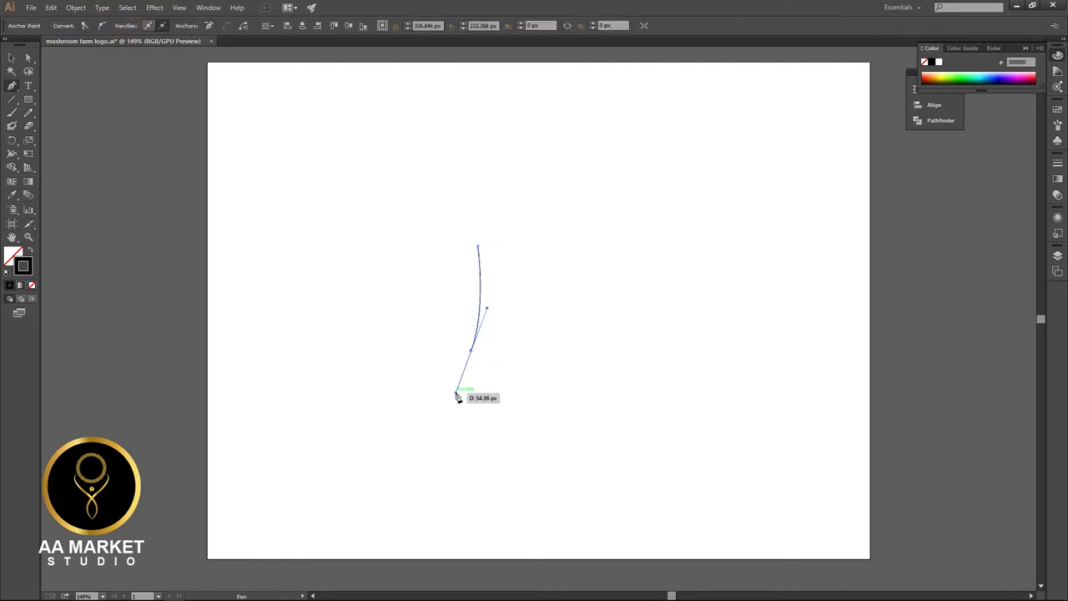
left_click(472, 350)
scroll(482, 353, "up", 3)
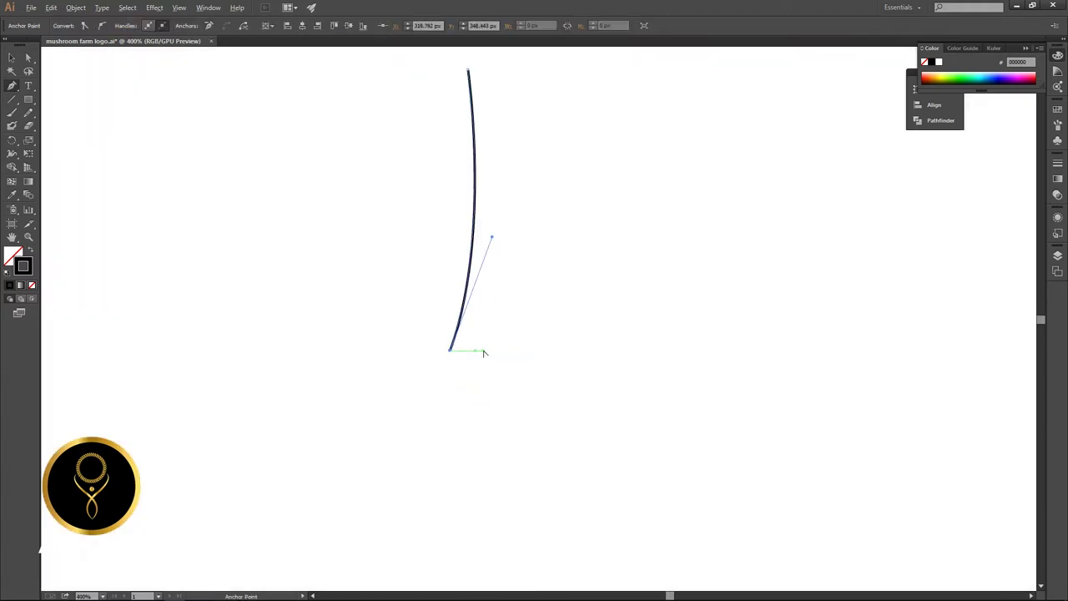
scroll(483, 353, "up", 1)
mouse_move(484, 353)
left_mouse_down()
mouse_move(536, 354)
mouse_move(577, 374)
left_mouse_up()
left_click(538, 353)
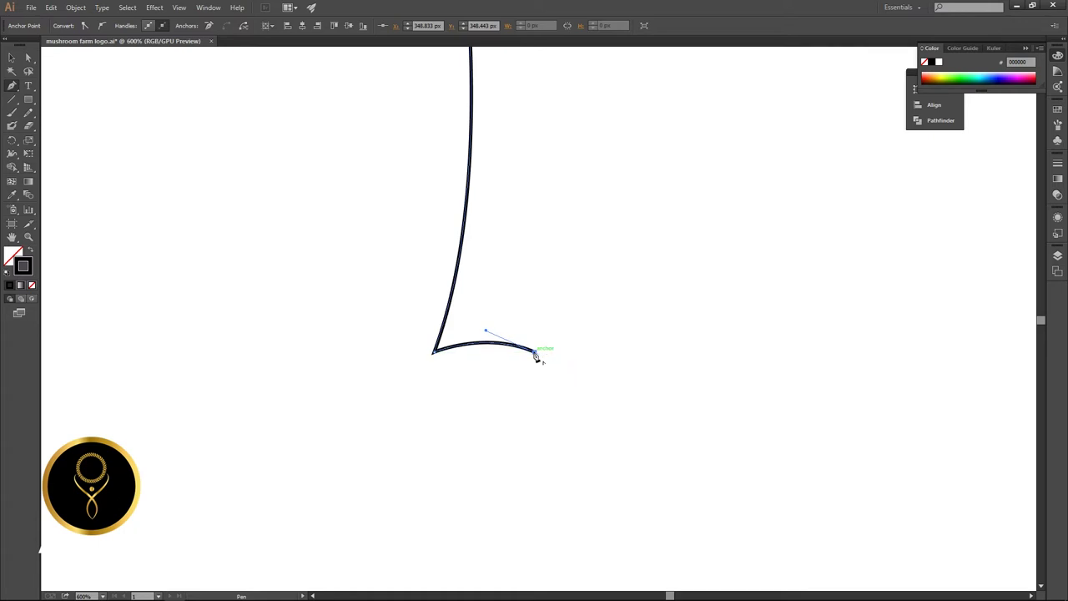
Continue the stem outline up a curved right side and close the path with a concave top edge.
scroll(535, 350, "down", 2)
left_click_drag(532, 305, 531, 374)
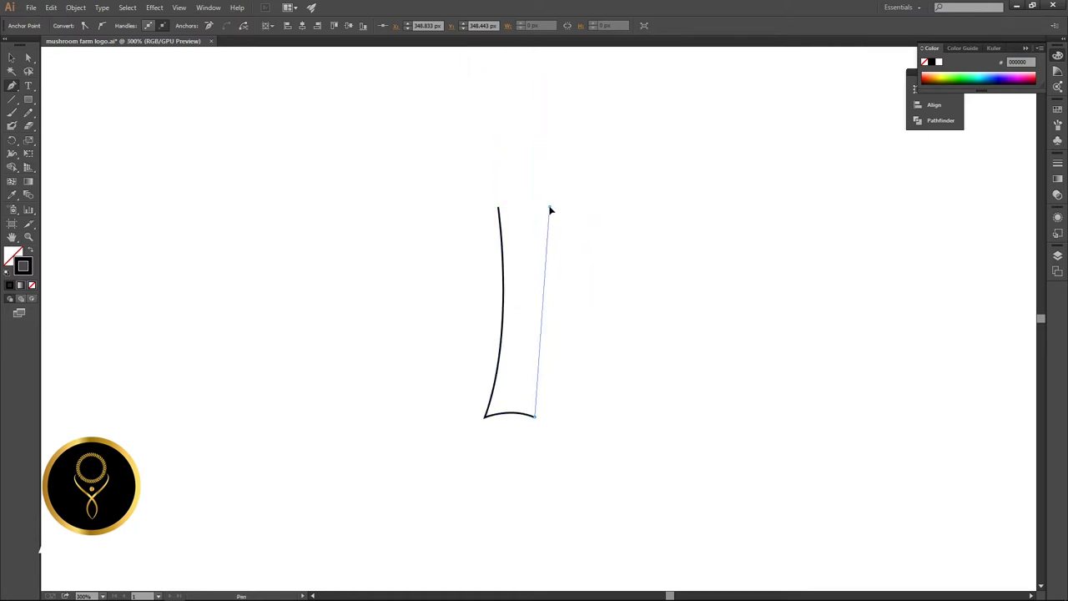
mouse_move(550, 206)
left_mouse_down()
mouse_move(581, 175)
mouse_move(552, 214)
left_mouse_up()
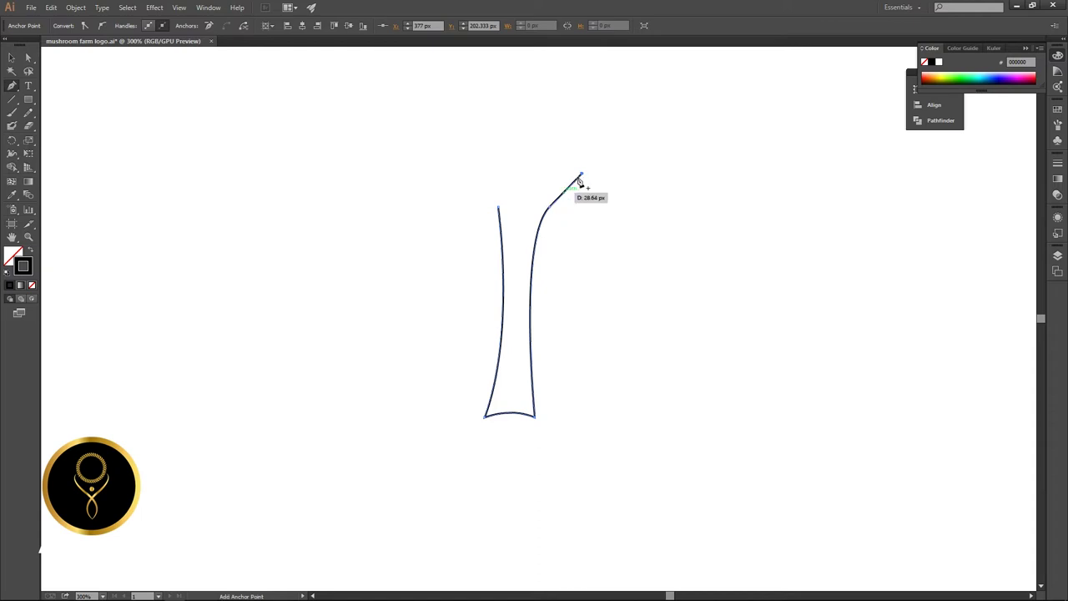
key("ctrl+z")
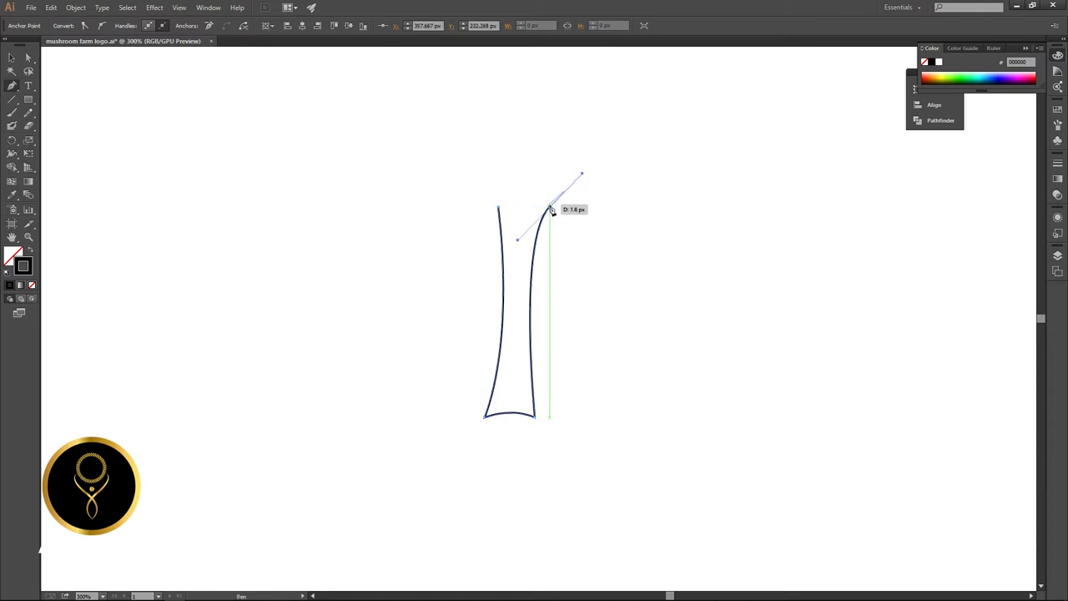
left_click(550, 206)
left_click(501, 210)
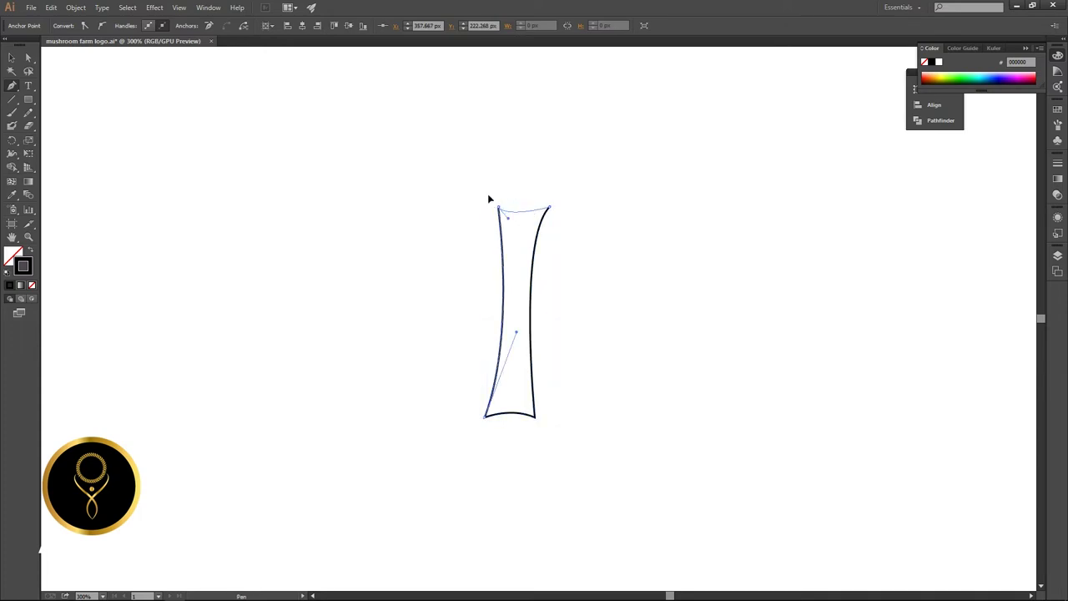
left_click_drag(489, 196, 475, 195)
key("v")
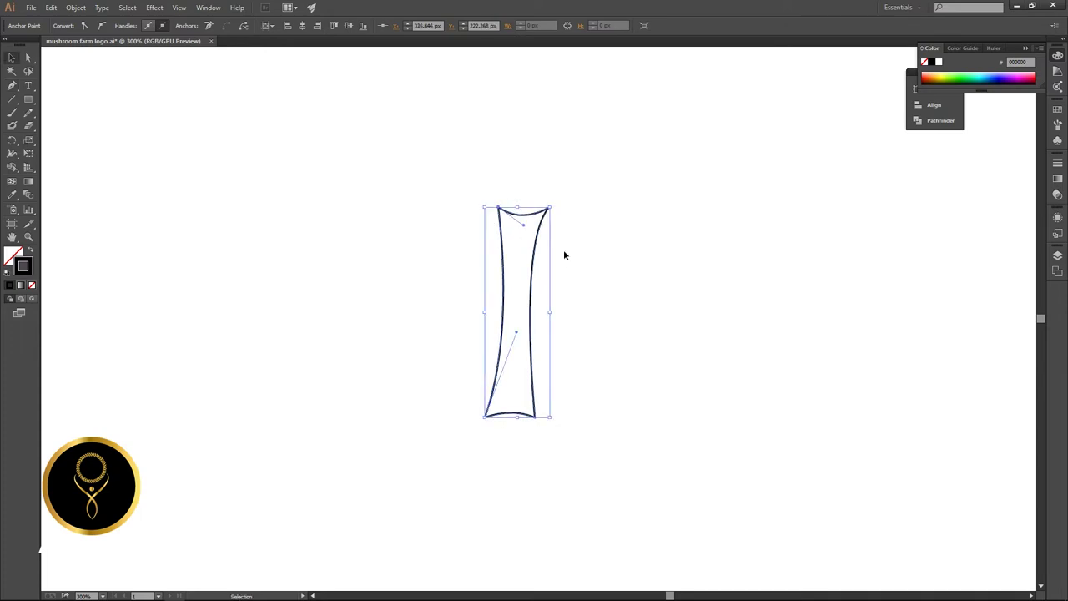
Swap the stem's fill and stroke to make it solid black without an outline, and move it toward the artboard's left.
left_click(488, 262)
left_click(503, 248)
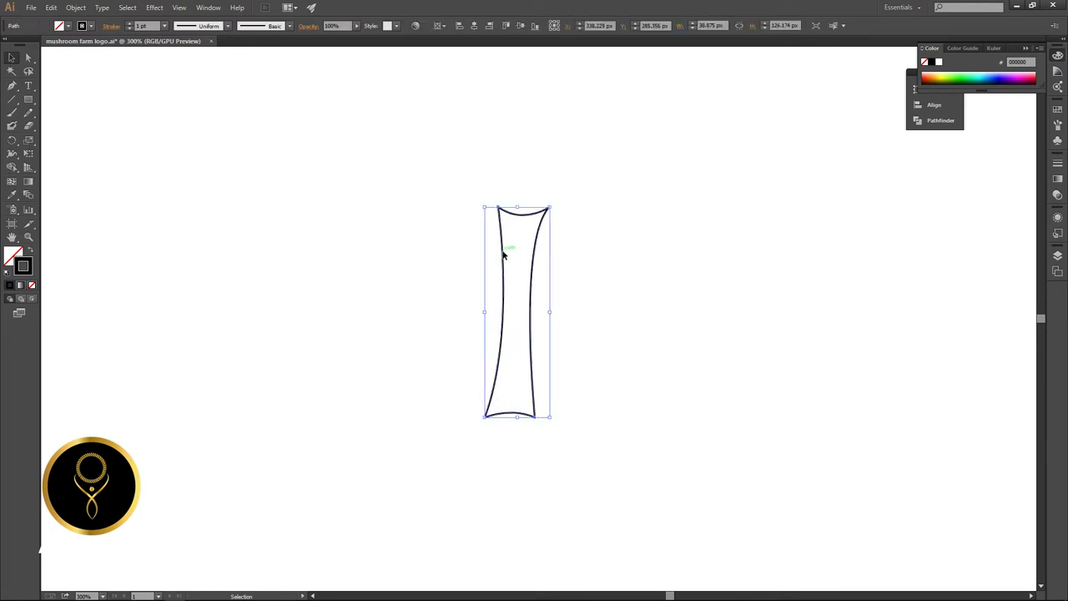
key("shift+x")
left_click(428, 295)
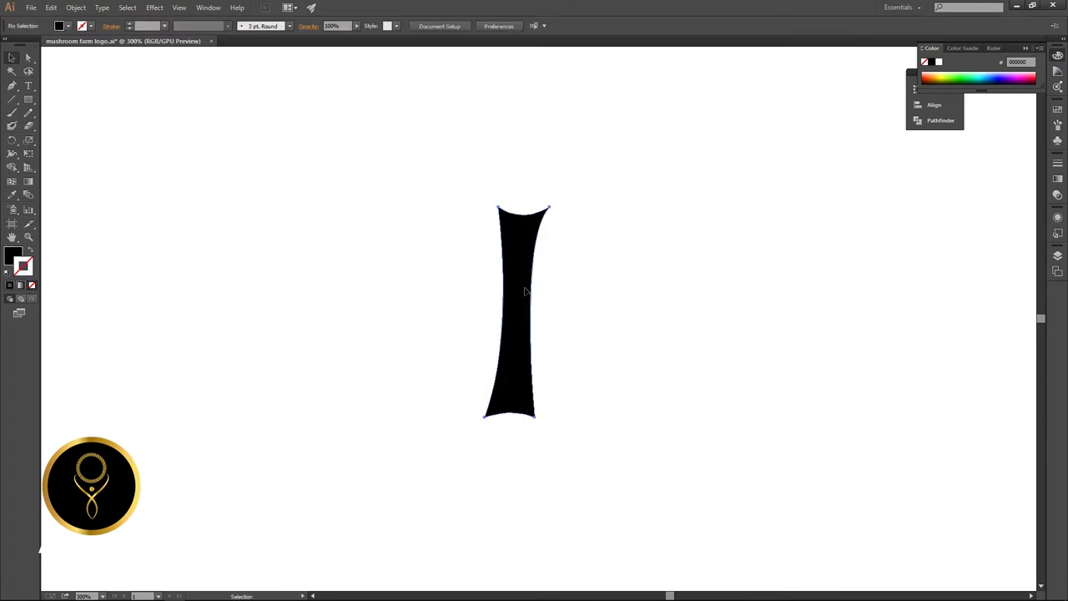
left_click_drag(521, 290, 376, 328)
left_click(470, 316)
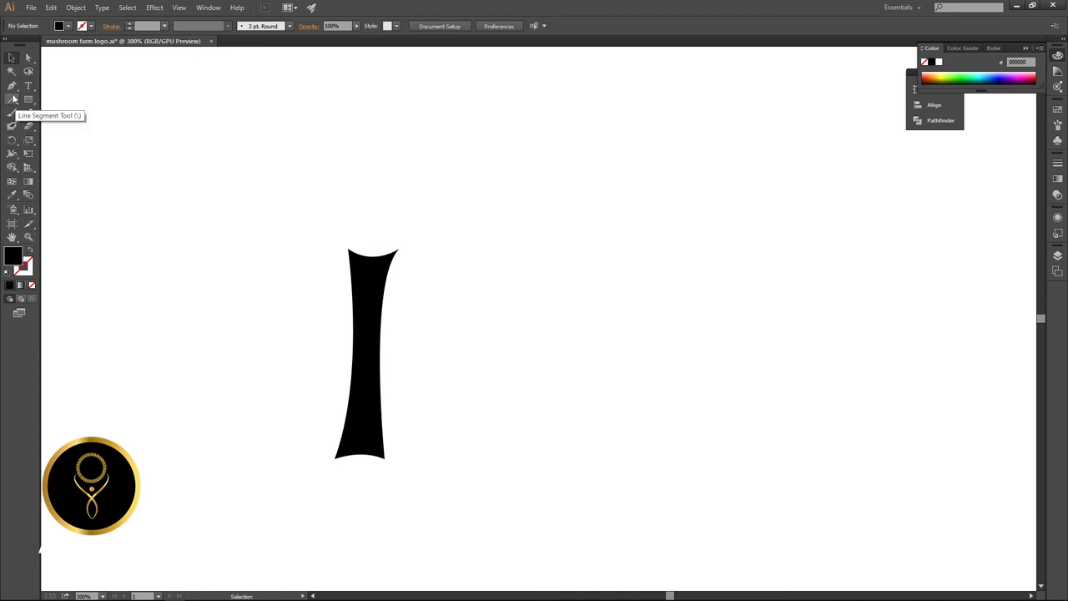
Draw a closed crescent-shaped mushroom cap about 124 px wide with the Pen tool, to the upper right of the stem.
left_click_drag(14, 100, 41, 111)
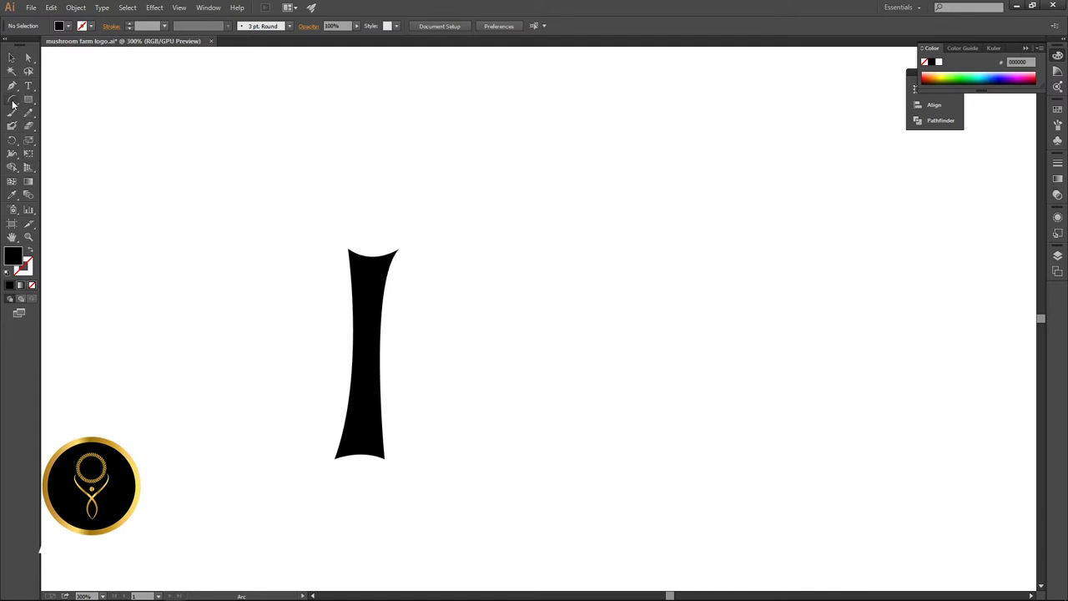
left_click(10, 87)
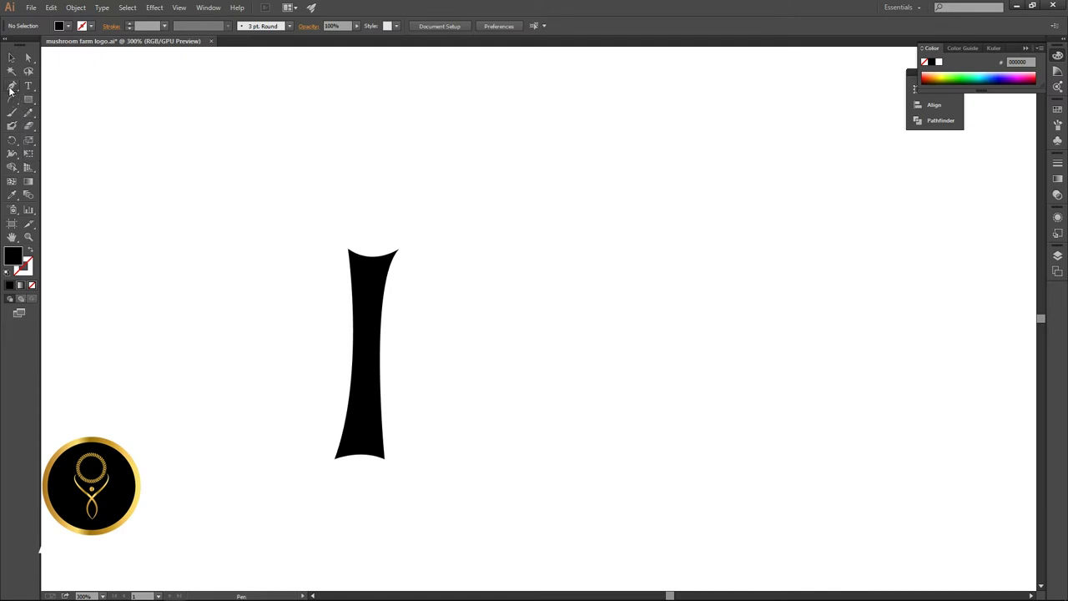
left_click(498, 232)
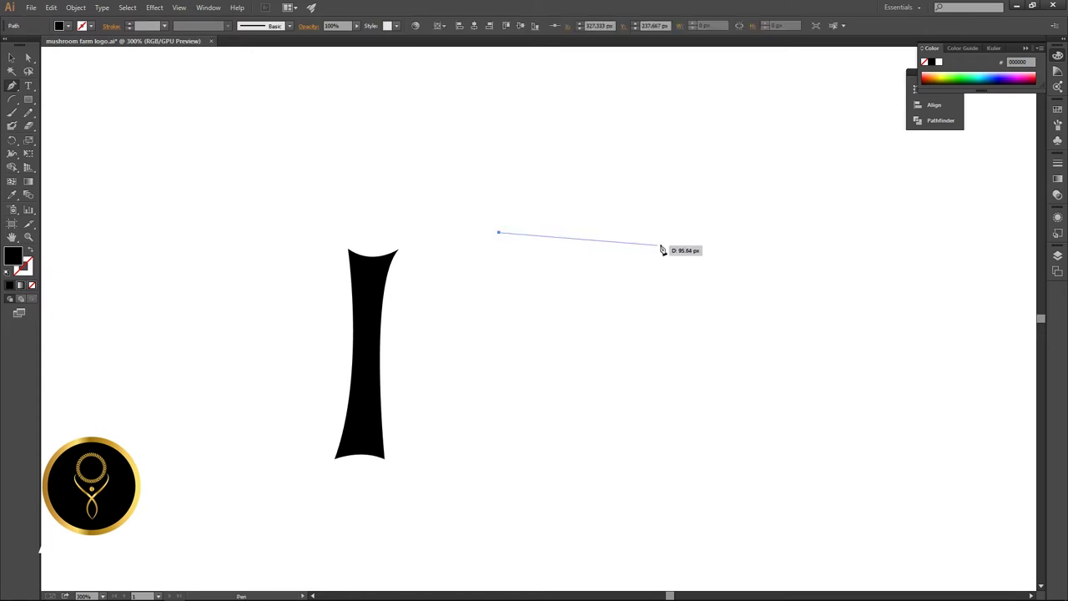
left_click_drag(705, 240, 813, 340)
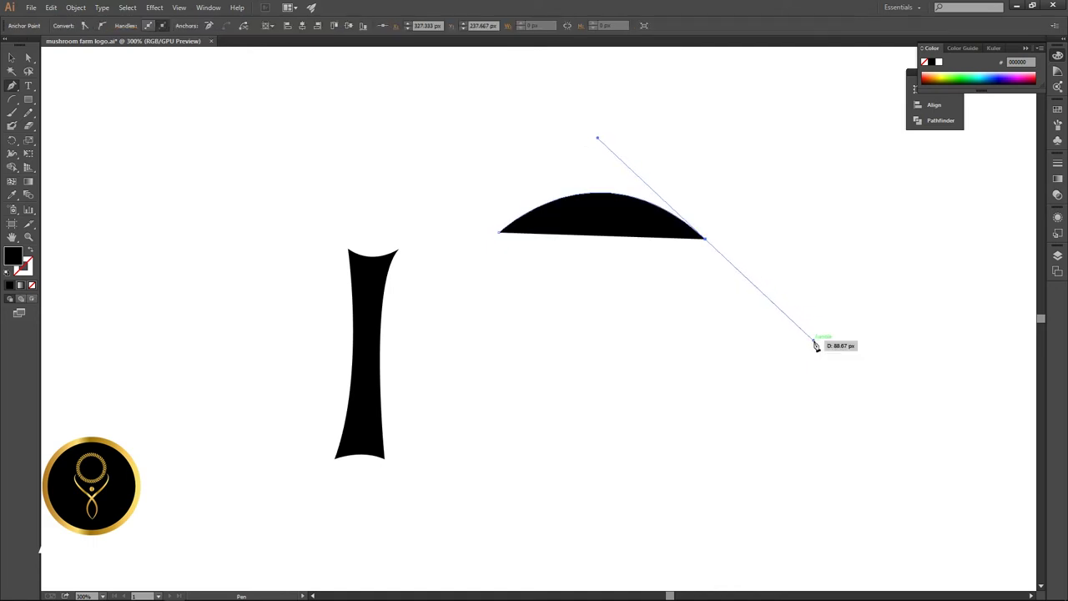
left_click(705, 240)
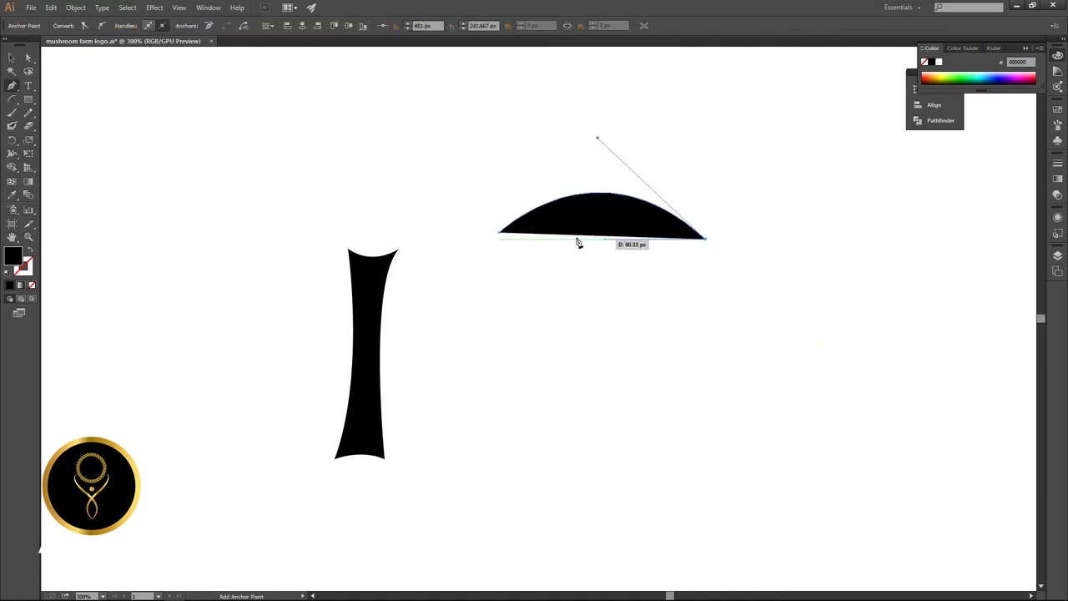
left_click(500, 234)
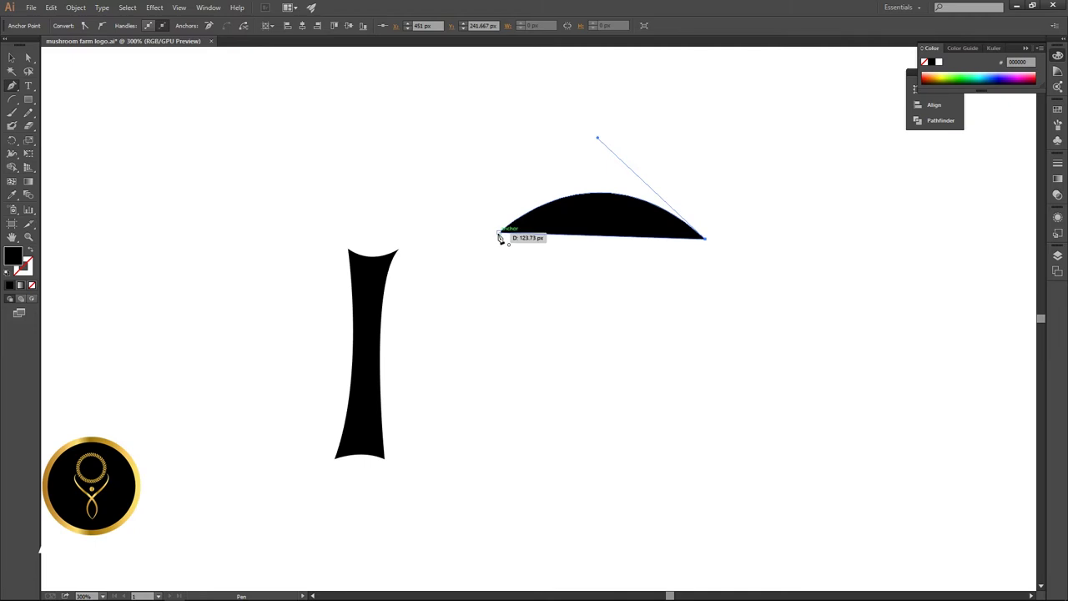
left_click_drag(456, 236, 399, 265)
key("v")
left_click(583, 263)
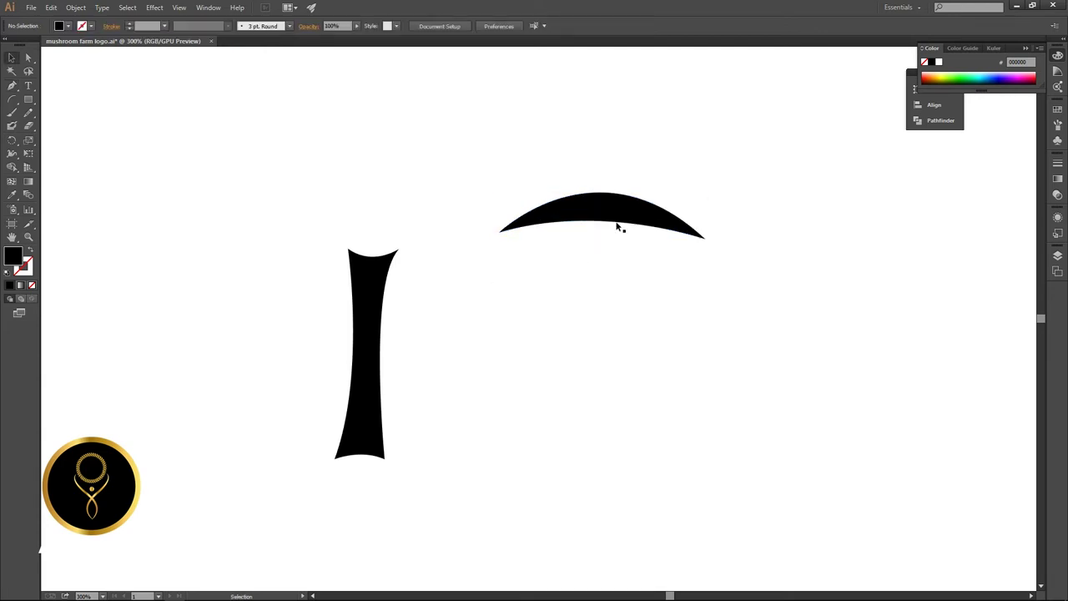
Make the cap taller and wider, resizing it to about 181 px wide and 62 px high.
left_click(617, 209)
left_click_drag(601, 193, 607, 178)
left_click(618, 267)
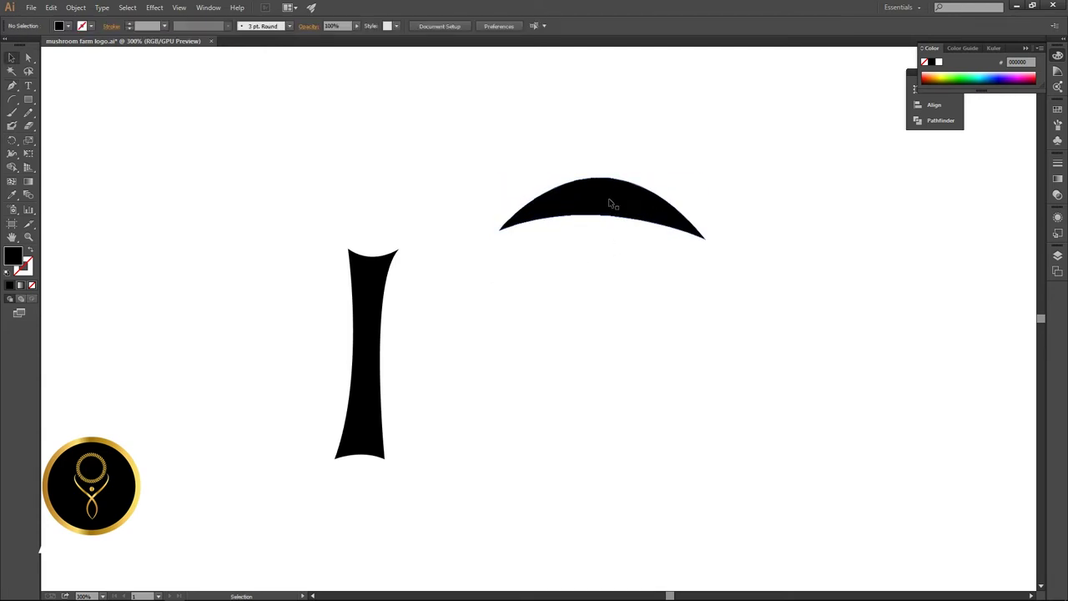
left_click(615, 205)
left_click_drag(706, 177, 777, 149)
left_click(603, 293)
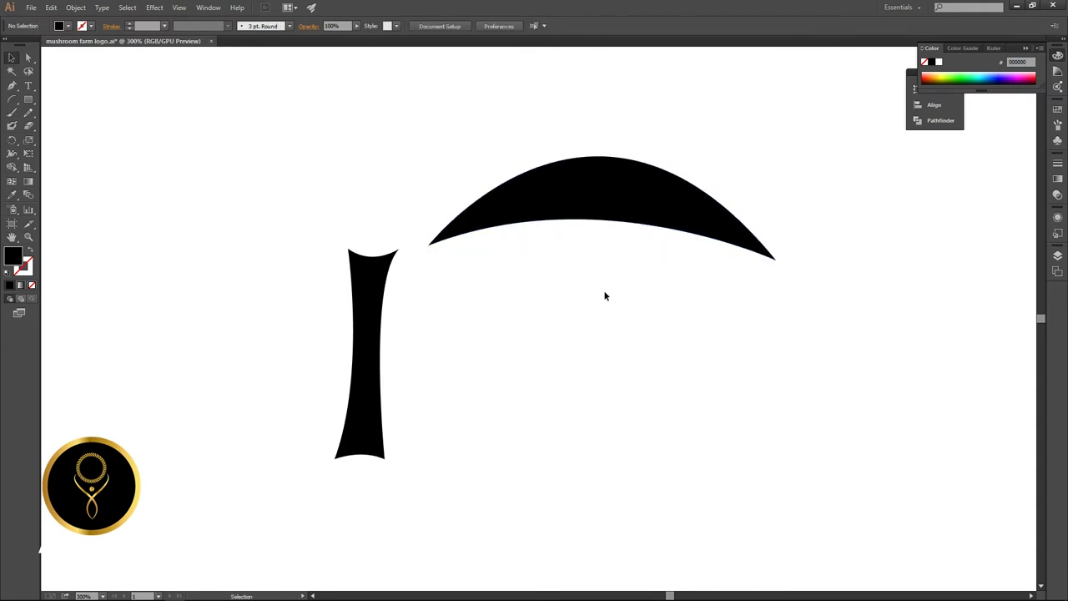
left_click(658, 225)
left_click_drag(776, 210, 754, 214)
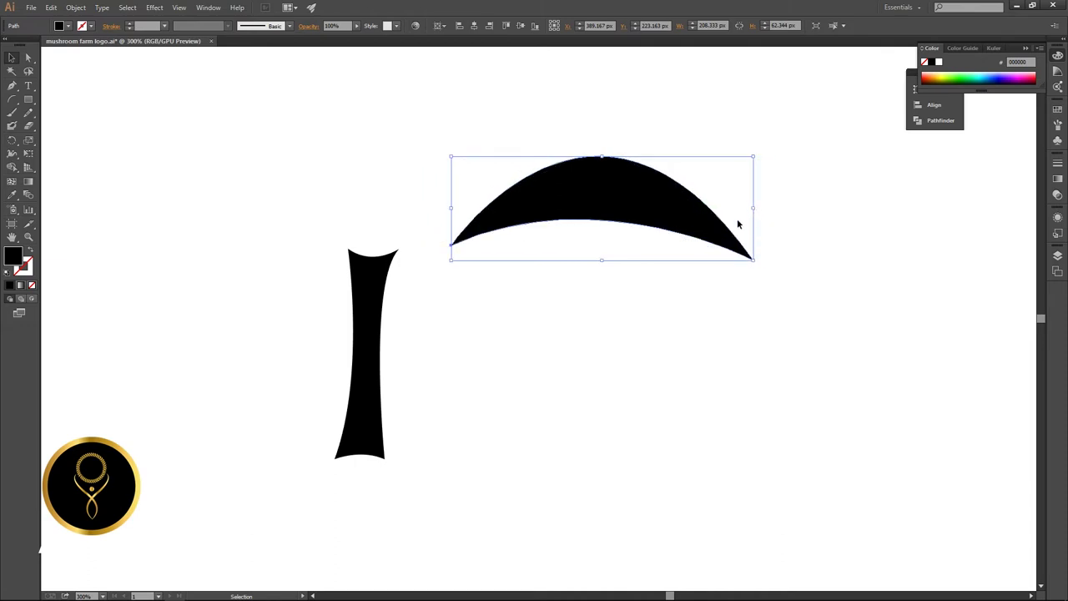
left_click(611, 354)
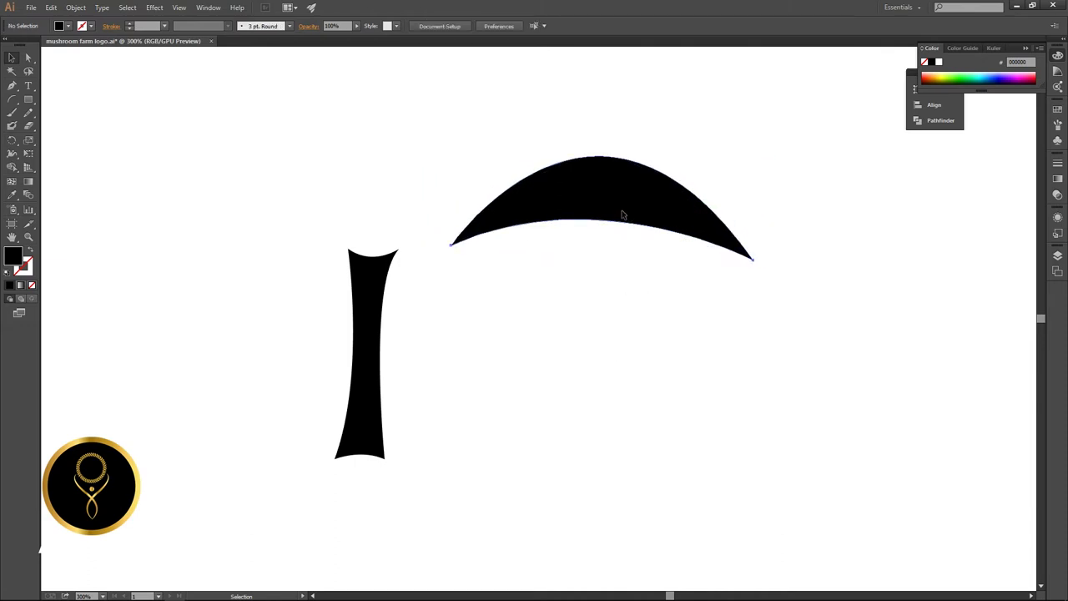
Place the cap over the stem's top end and shorten the stem from its base to about 98 px high.
left_click_drag(624, 216, 398, 246)
left_click(440, 352)
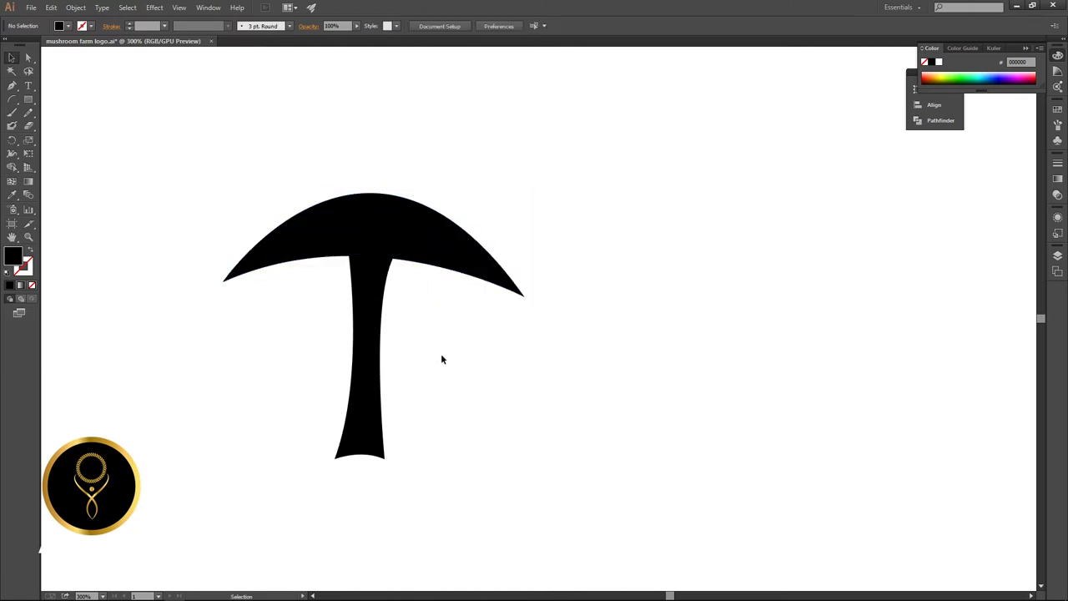
left_click(367, 417)
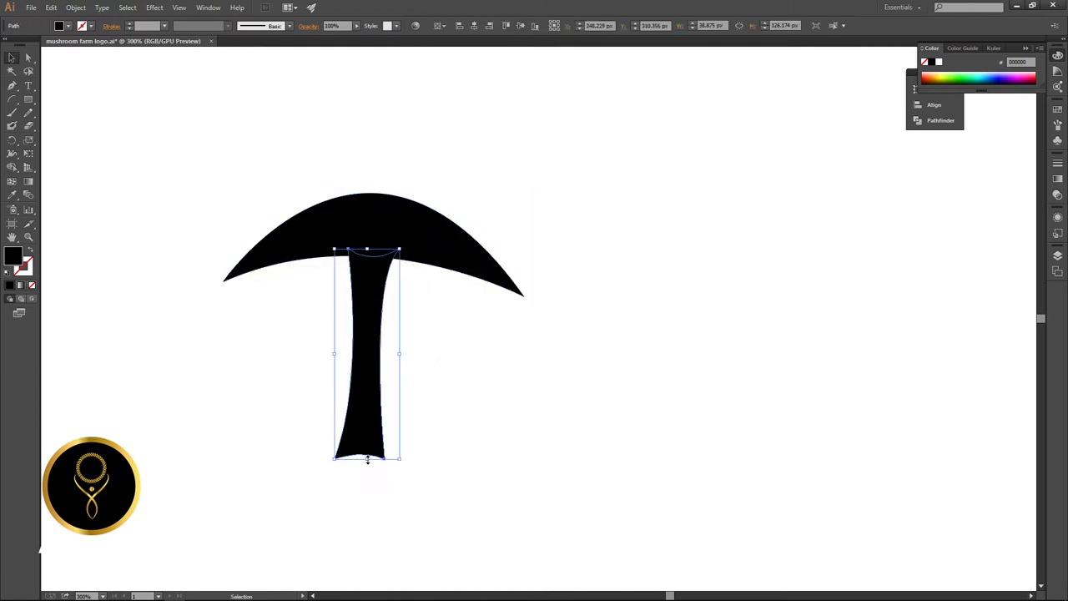
left_click_drag(367, 460, 387, 412)
left_click(463, 402)
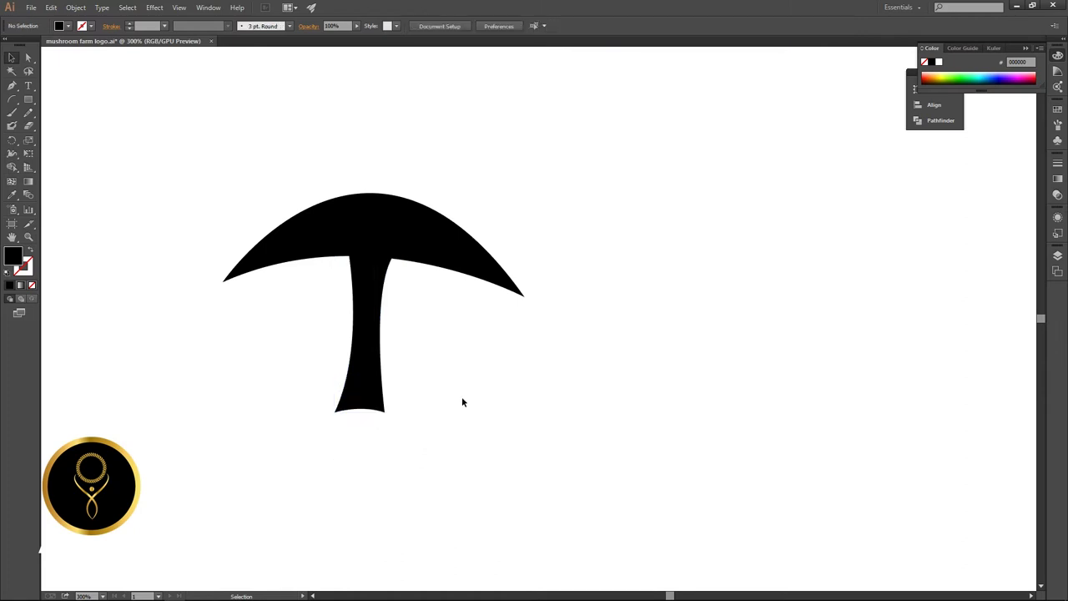
Nudge the stem slightly to the right under the cap.
left_click(371, 332)
left_click(428, 353)
left_click(365, 339)
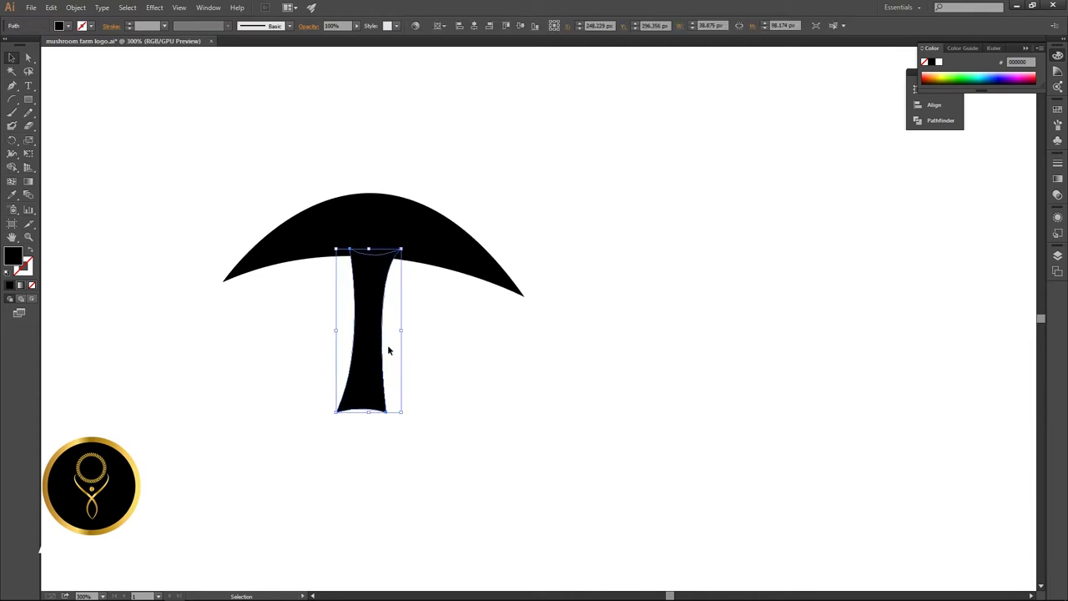
left_click(440, 360)
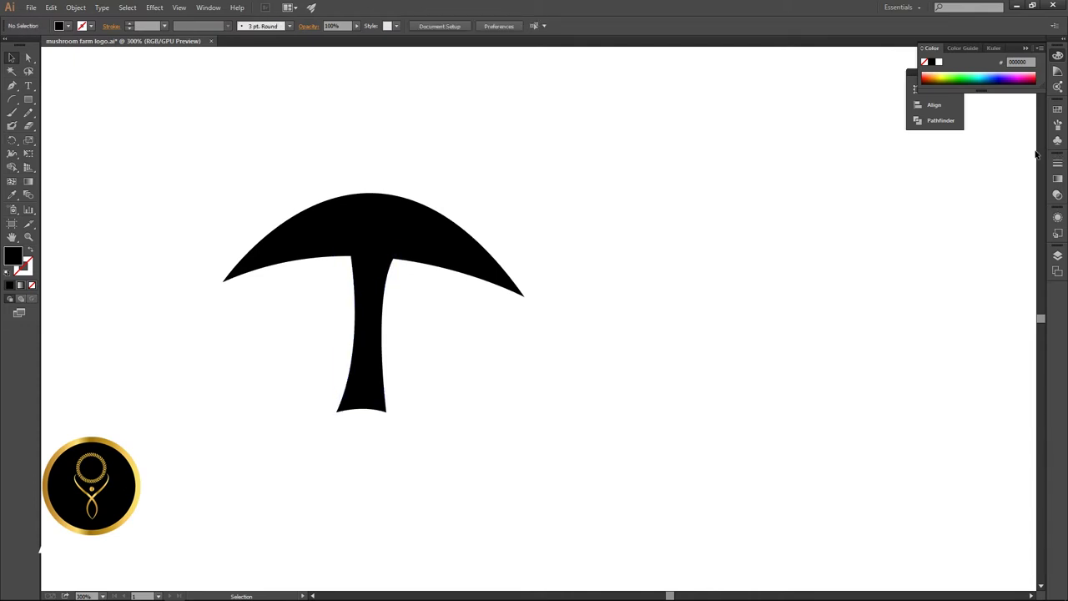
Open the Vegetables swatch library from the Foods collection, place it clear of the mushroom and enlarge it to show all colour groups.
left_click(1057, 111)
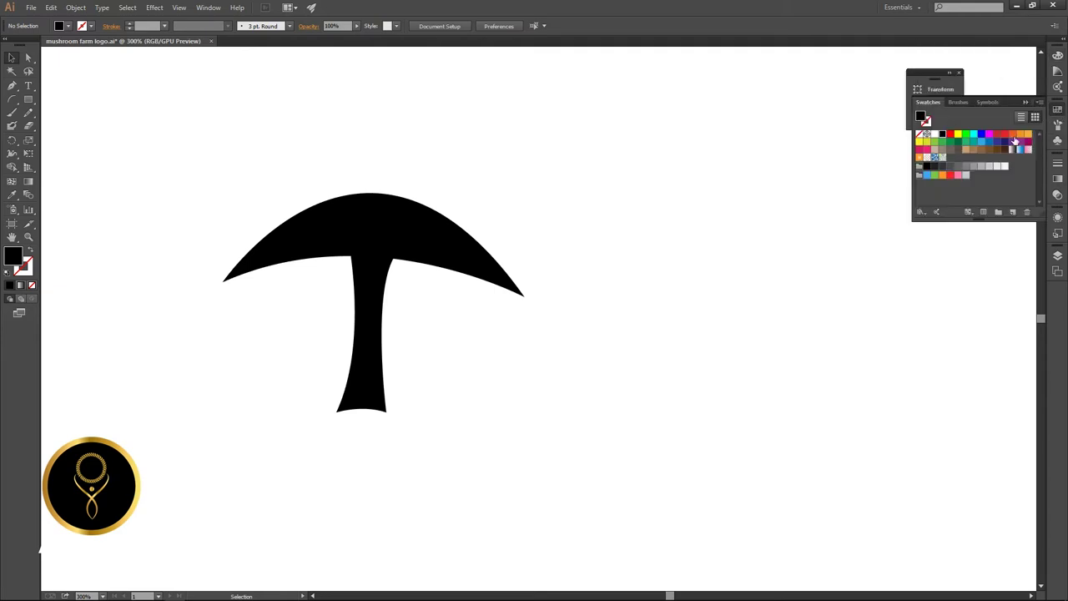
left_click(922, 212)
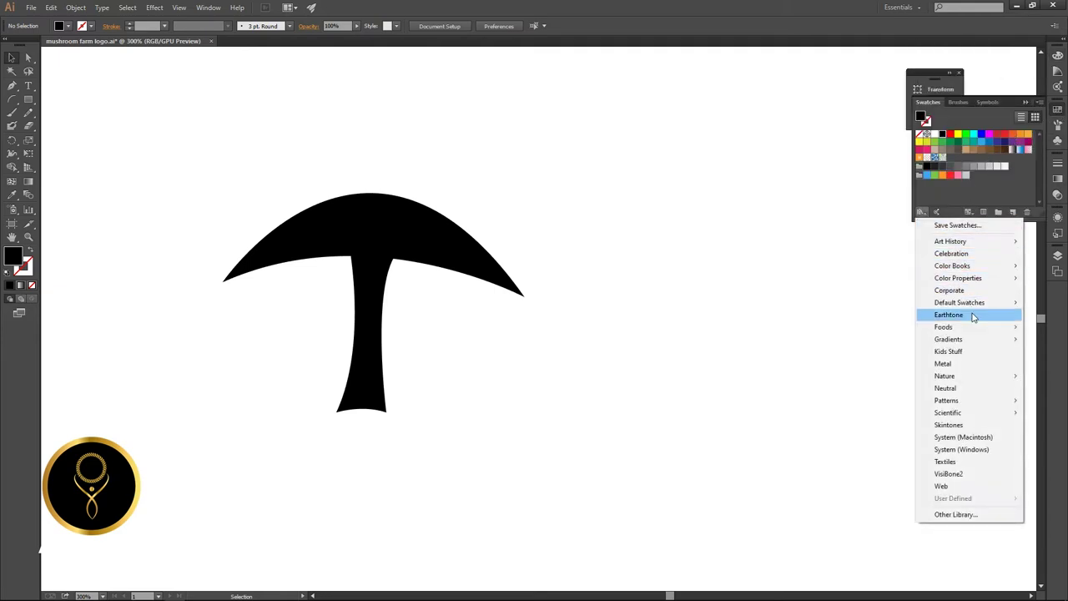
mouse_move(972, 333)
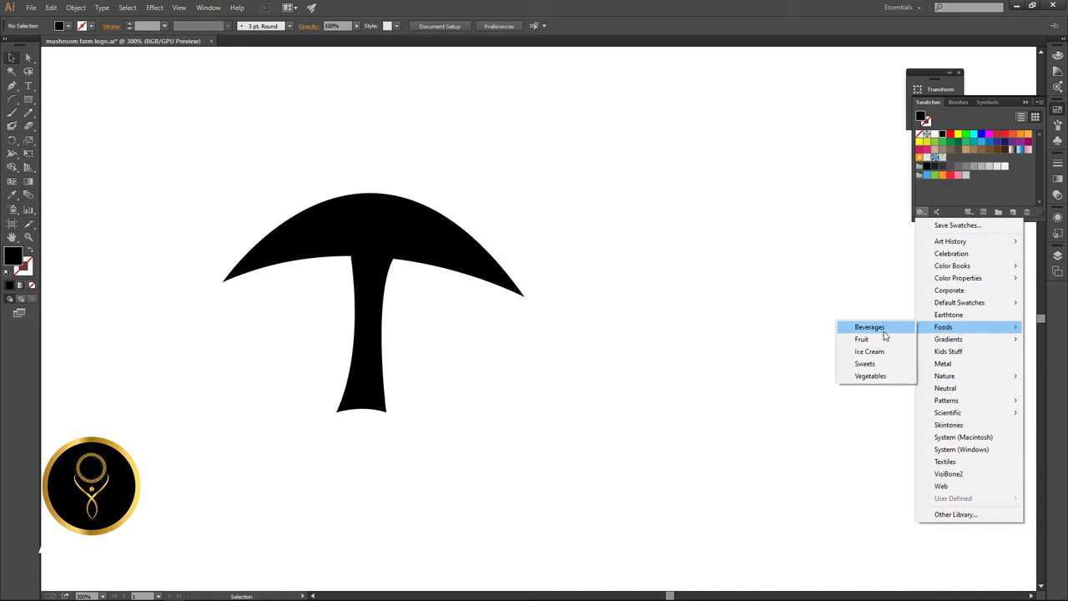
left_click(870, 376)
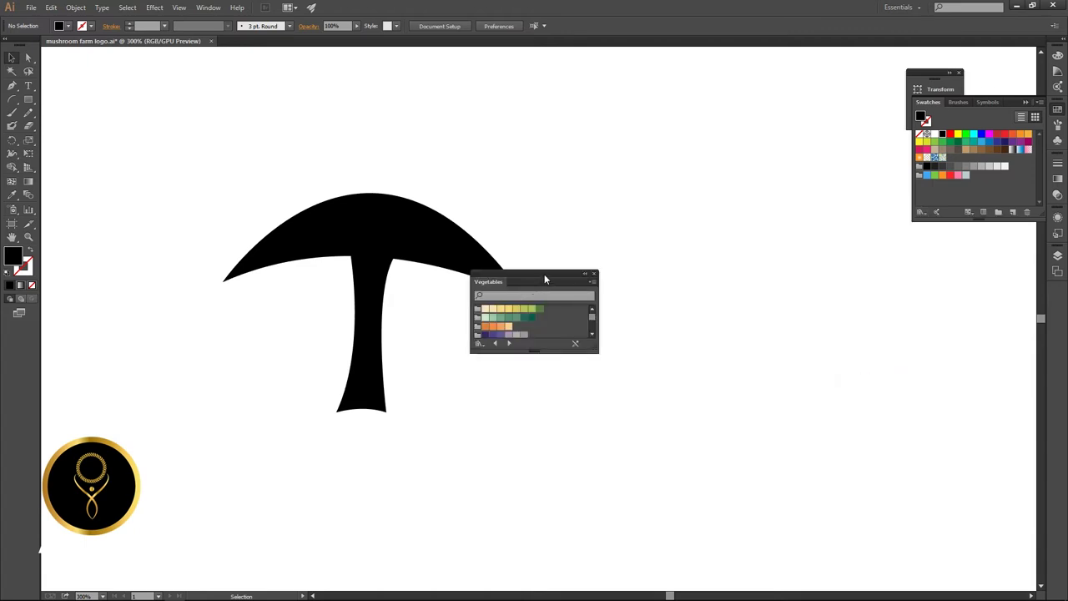
left_click_drag(544, 279, 696, 259)
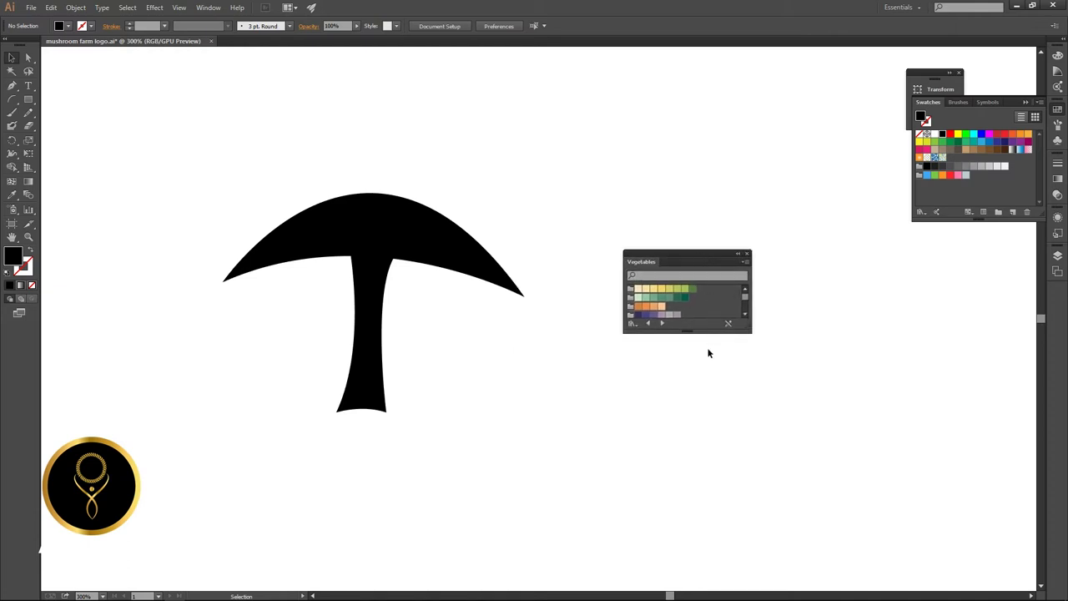
left_click_drag(689, 334, 692, 428)
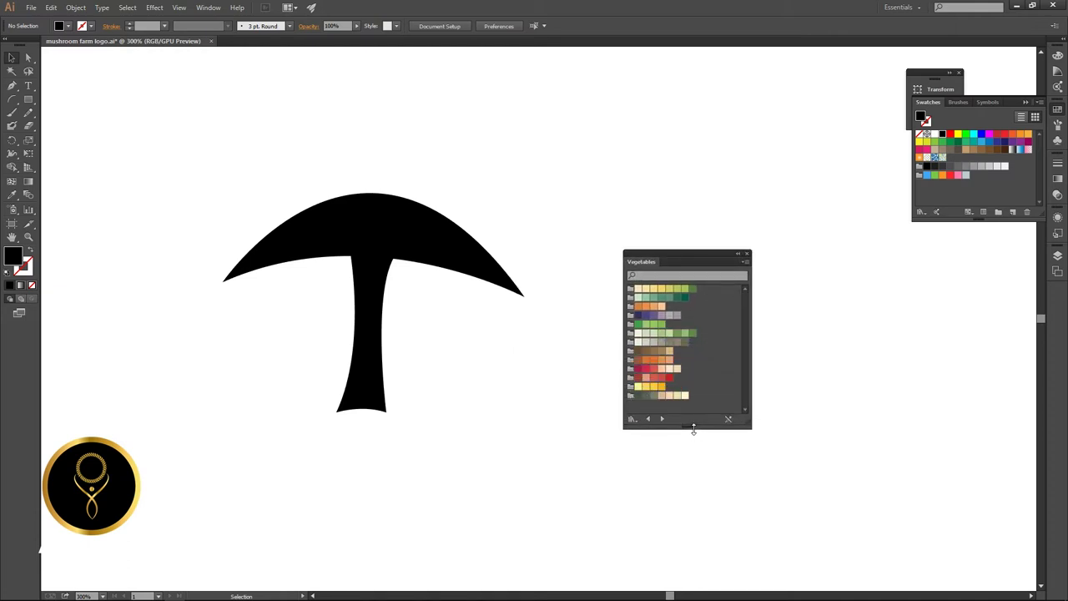
Fill the mushroom cap with the golden-brown swatch from the Vegetables library's brown group.
left_click(424, 244)
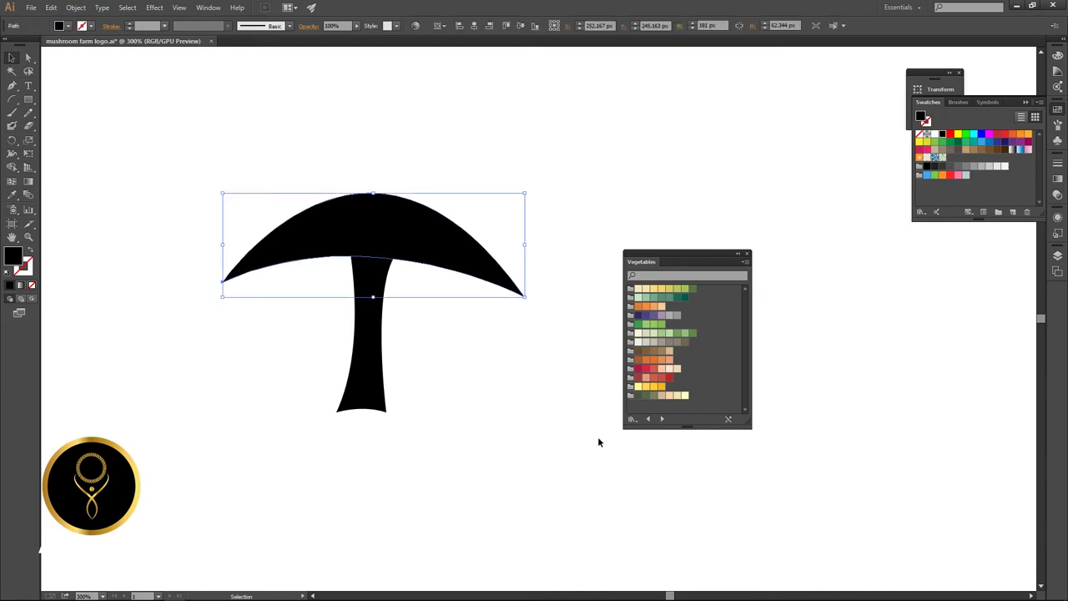
left_click(664, 353)
left_click(510, 377)
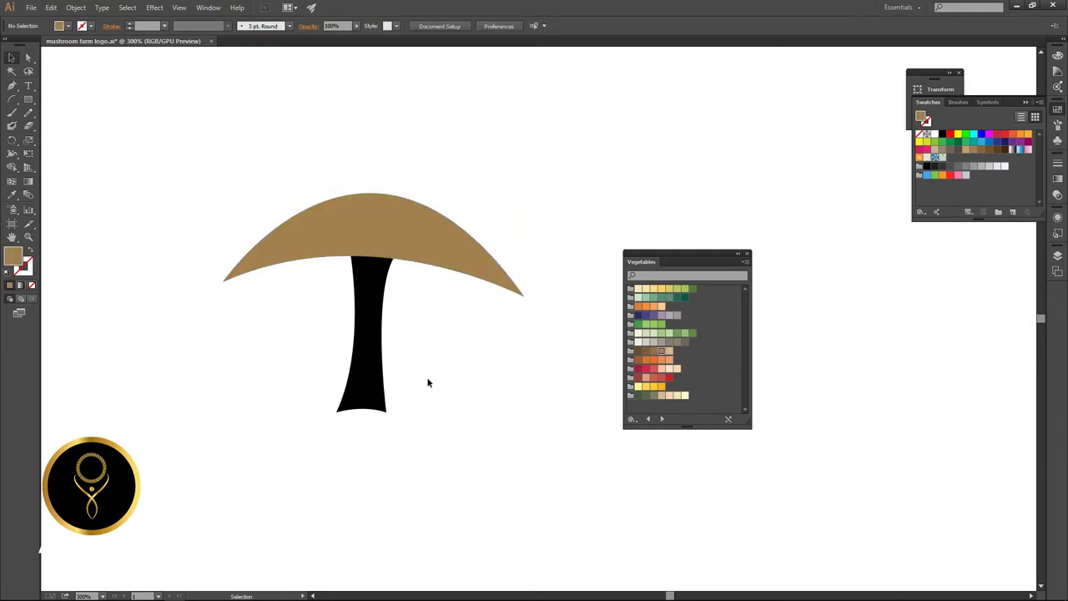
Fill the mushroom's stem with a grey-brown swatch from the Vegetables library's grey group and close the library.
left_click(370, 379)
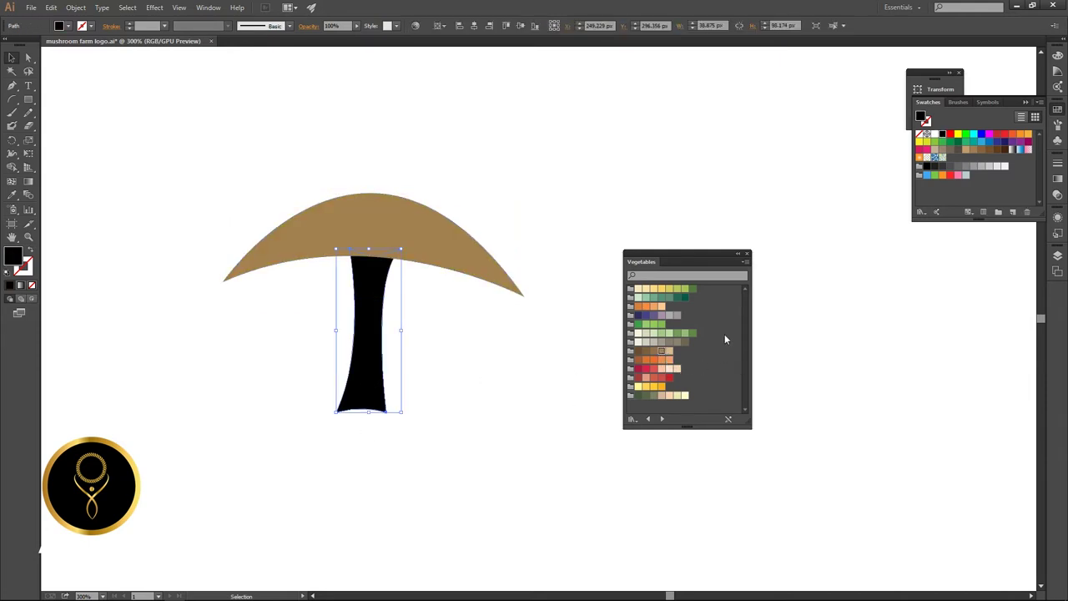
left_click(676, 315)
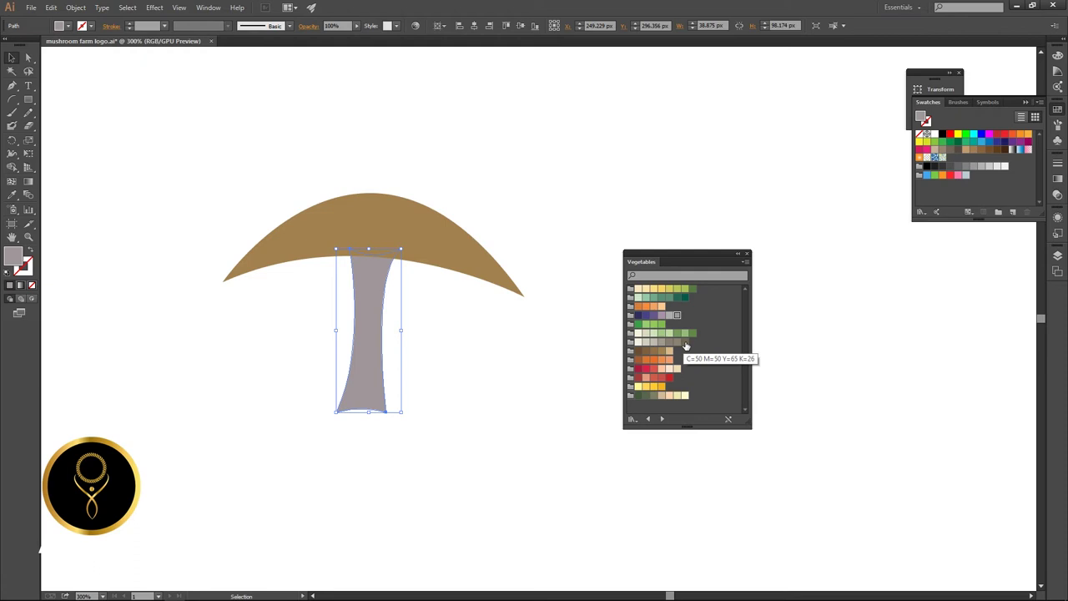
left_click(677, 345)
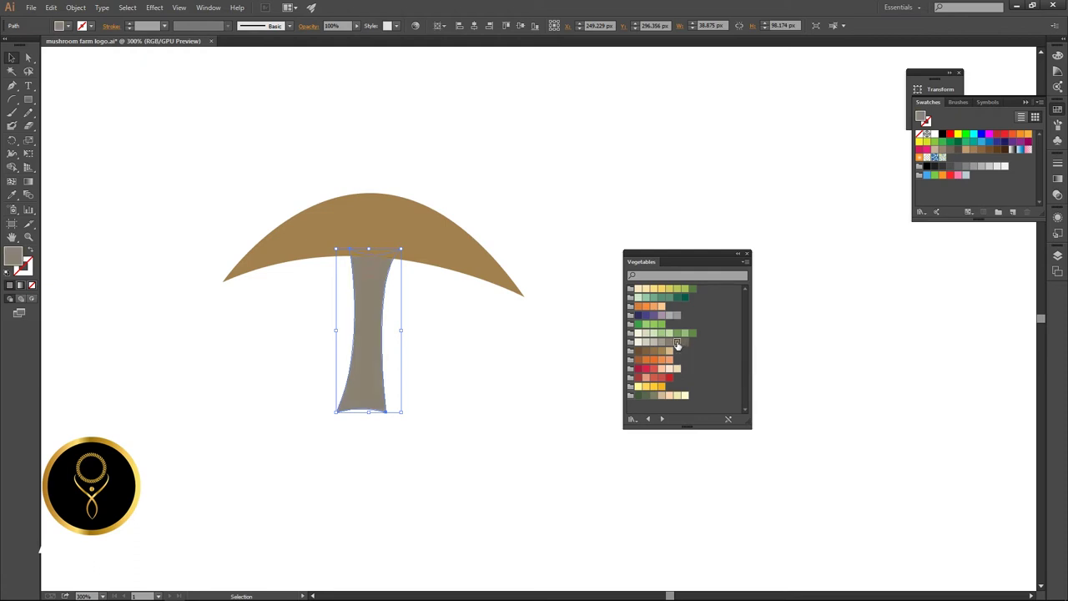
left_click(518, 358)
left_click(746, 253)
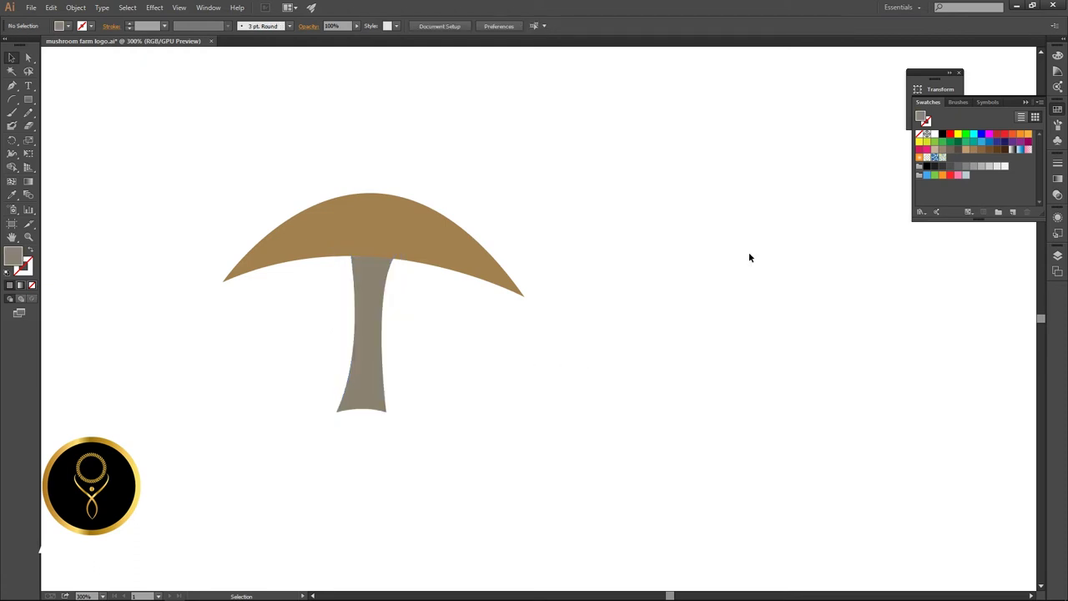
left_click(351, 214)
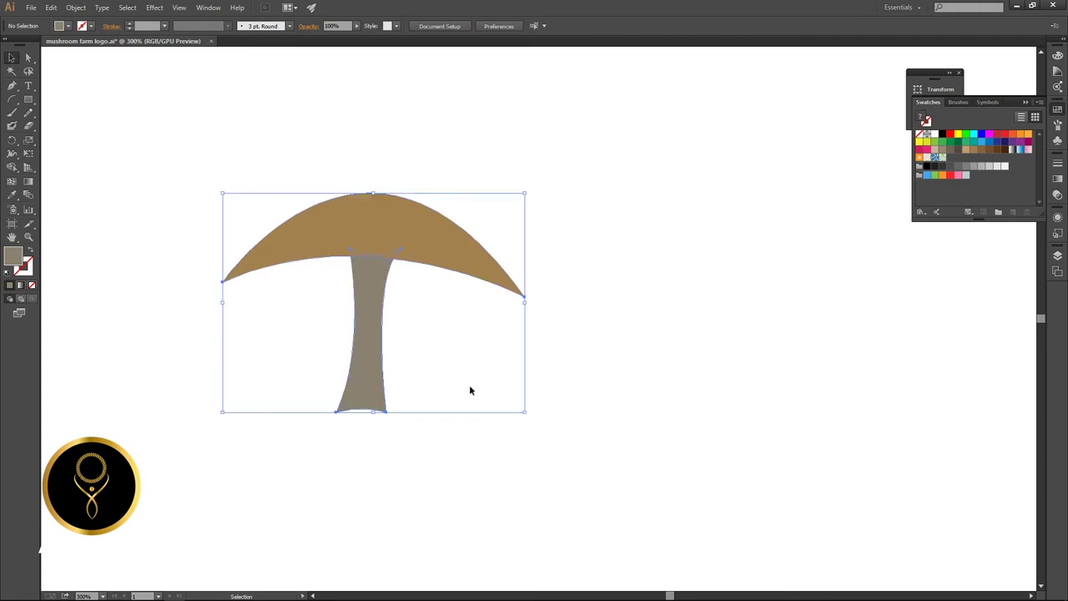
key("a")
left_click(558, 359)
key("v")
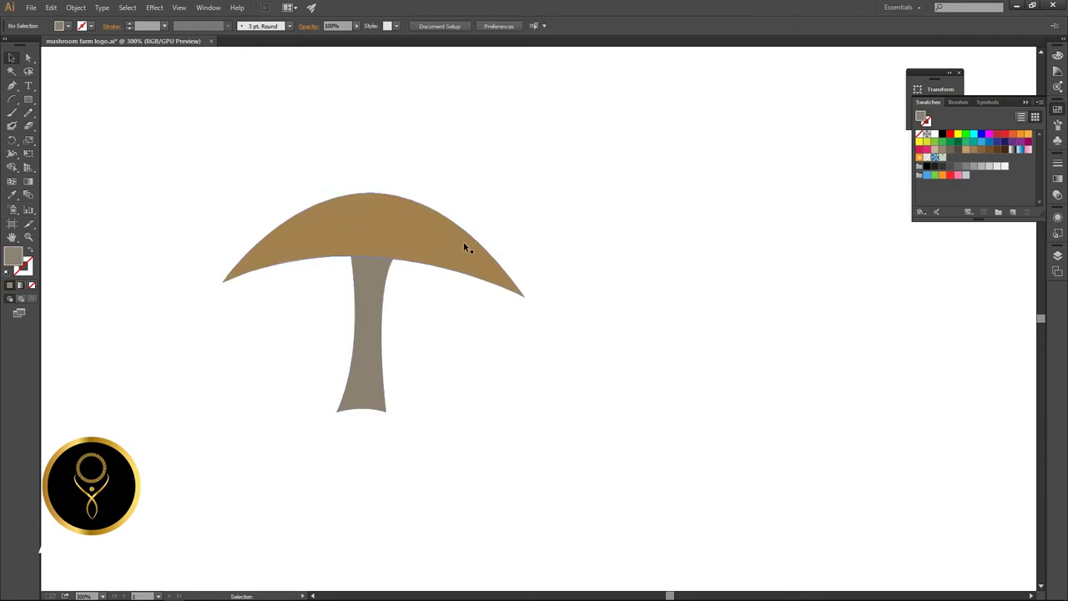
Narrow the mushroom cap evenly from both sides to about 165 px wide and nudge it down over the stem.
left_click(467, 245)
left_click_drag(525, 247, 512, 251)
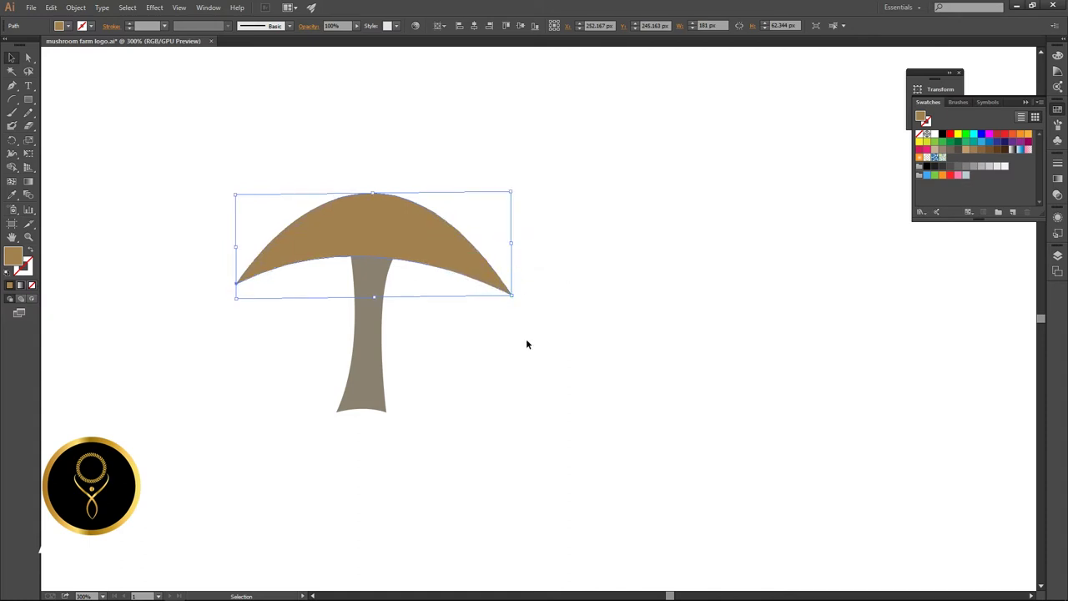
left_click(525, 342)
left_click(384, 219)
key("Down")
key("Down")
key("Down")
key("Down")
key("Down")
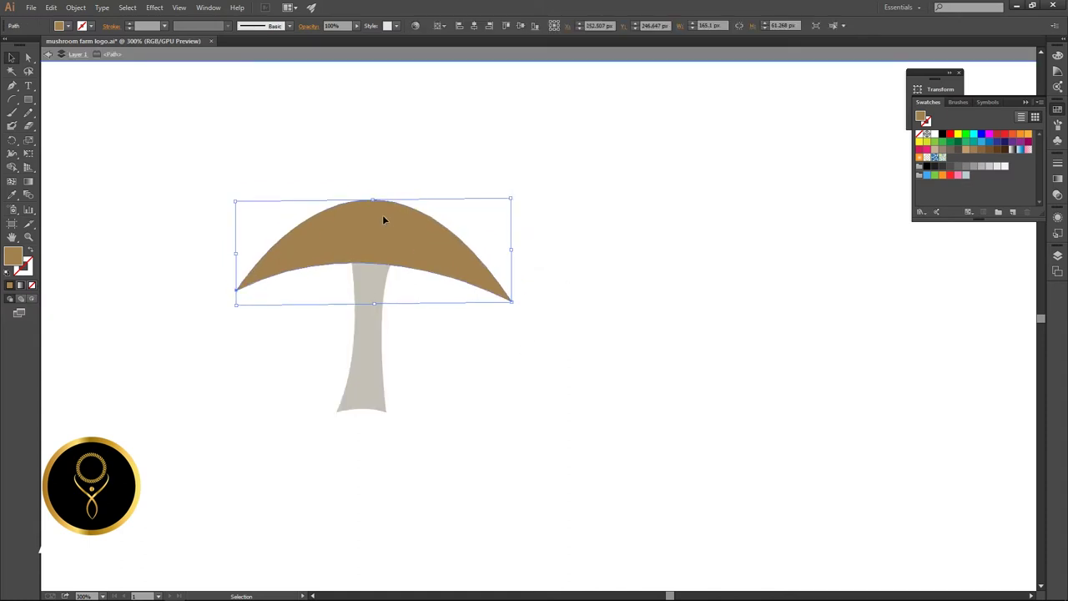
left_click(470, 359)
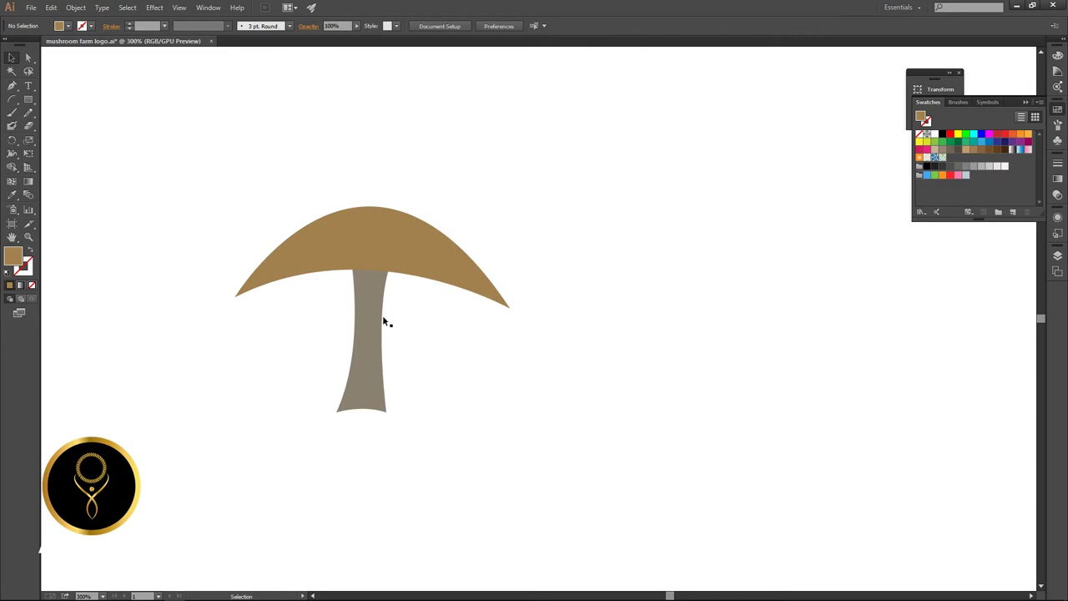
Group the cap and stem into one mushroom object.
left_click(429, 260)
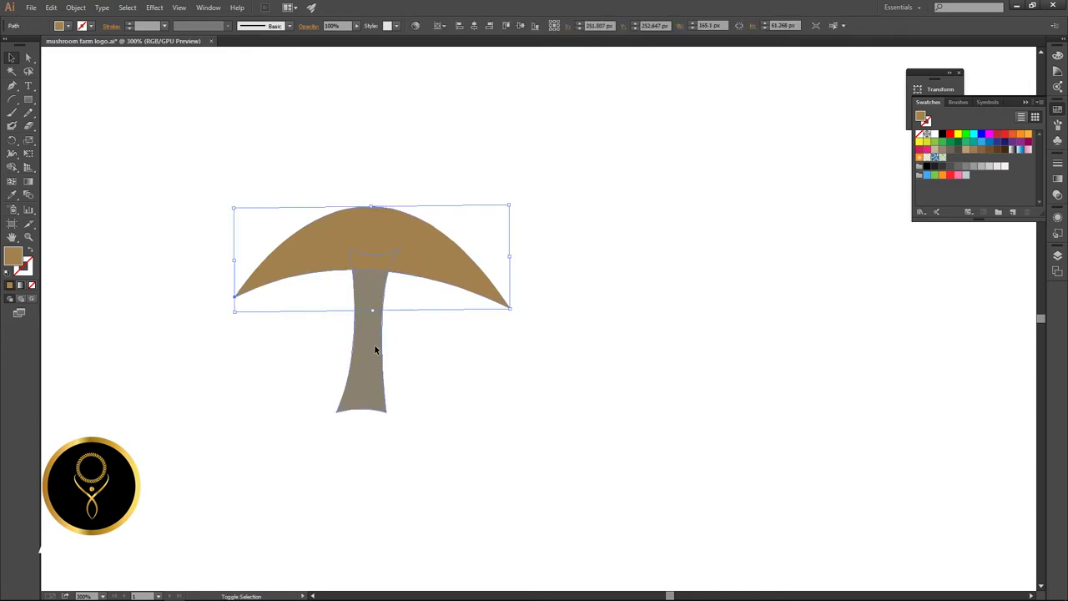
left_click(374, 347, "shift")
left_click(477, 364)
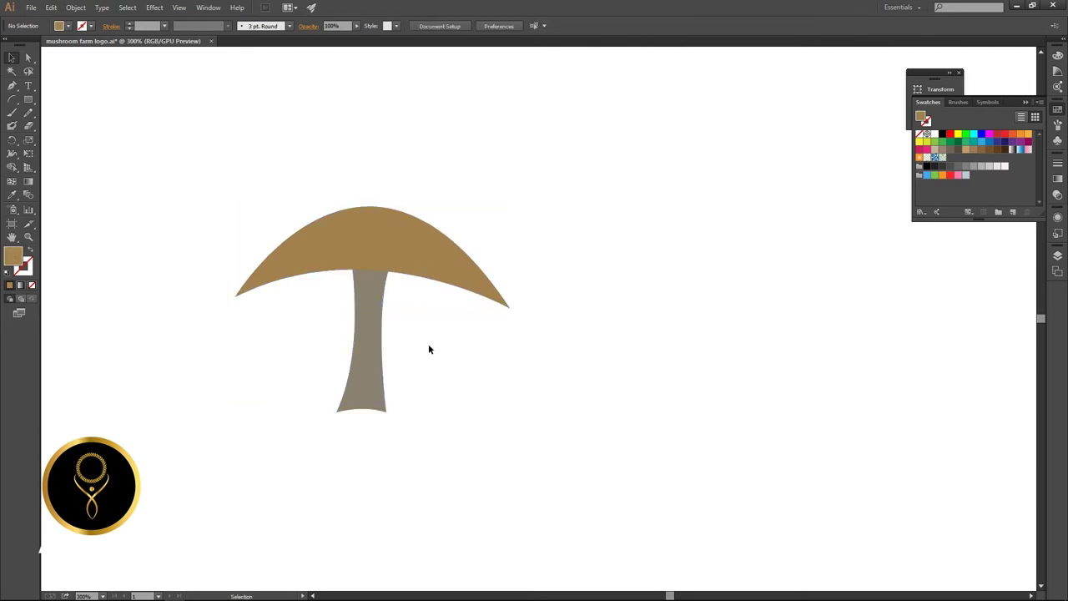
Duplicate the mushroom group down to the right and scale the copy to roughly half the original's size.
left_click(373, 319)
left_click_drag(373, 319, 522, 417)
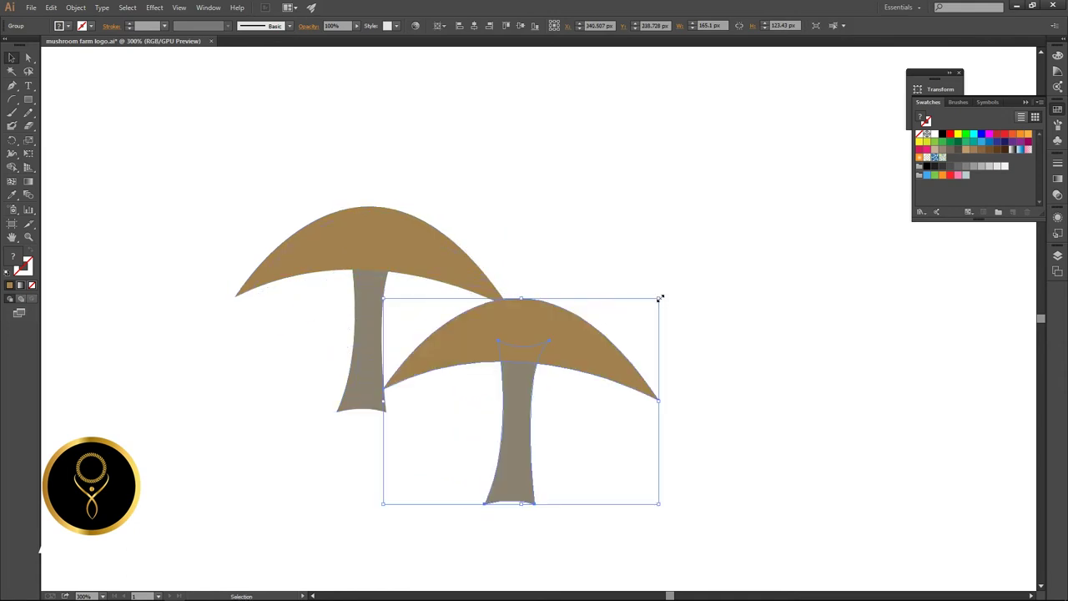
left_click_drag(660, 297, 627, 345)
Duplicate the smaller mushroom to the left of the large stem and shrink this copy to about 48 px high.
left_click_drag(518, 417, 270, 376)
left_click(675, 328)
left_click_drag(346, 305, 333, 319)
Nudge the smallest mushroom right and down until its base lines up with the large stem's base.
key("Right")
key("Right")
key("Right")
key("Right")
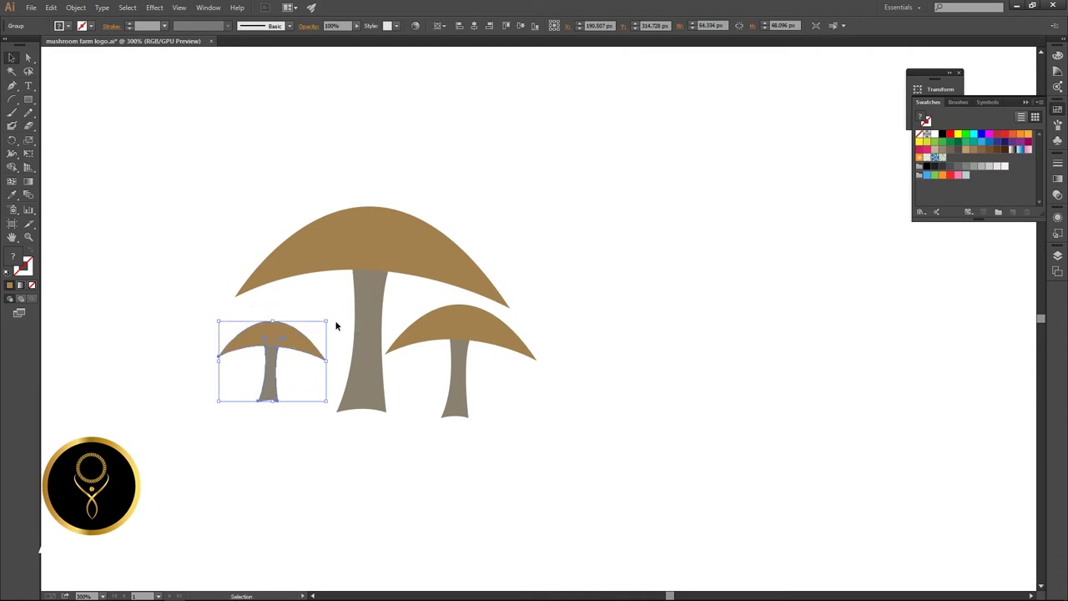
key("Down")
key("Down")
key("Down")
key("Right")
key("Down")
key("Down")
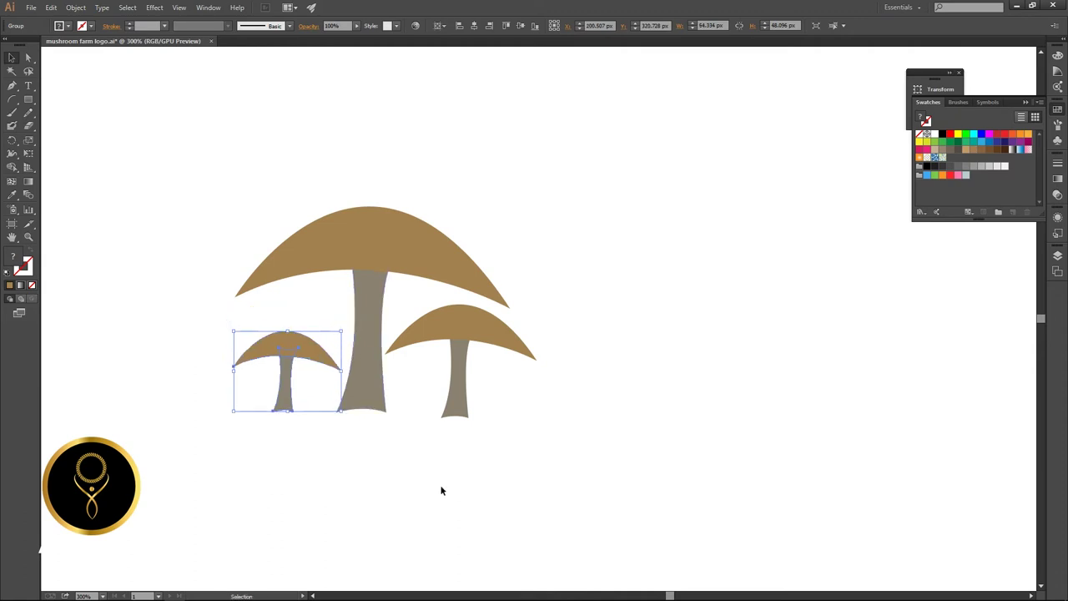
left_click(441, 489)
Draw a quarter-circle arc about 121 px across with the Arc tool and rotate it into a symmetrical hill beneath the mushrooms.
key("ctrl+minus")
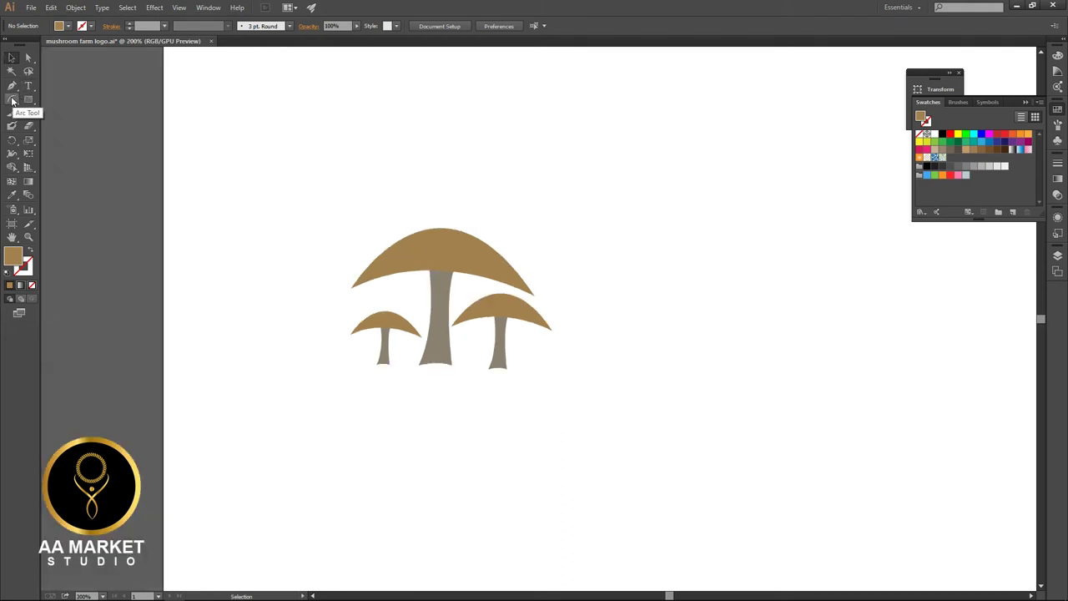
left_click_drag(16, 98, 55, 114)
left_click_drag(422, 359, 484, 423)
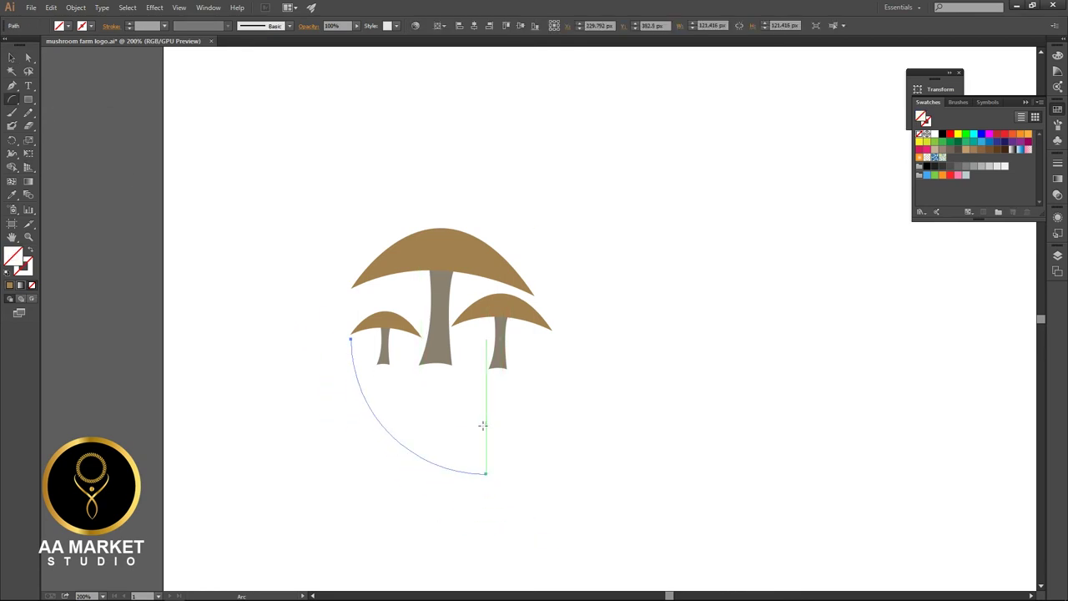
key("v")
left_click_drag(489, 477, 293, 412)
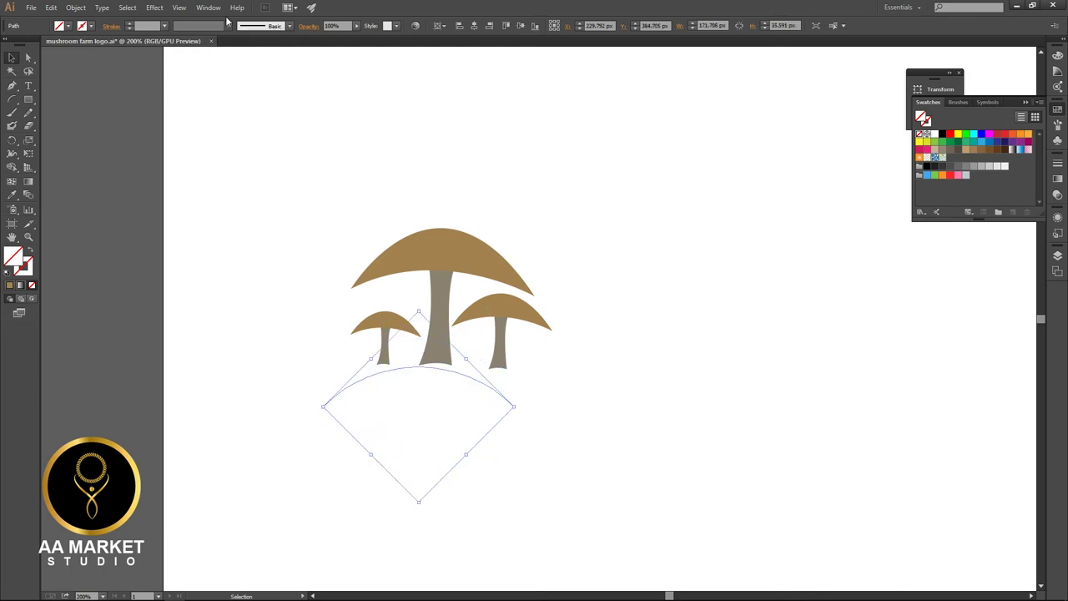
Give the arc a 4 pt stroke with the variable width profile that tapers at both ends.
left_click(146, 26)
type("4")
key("Return")
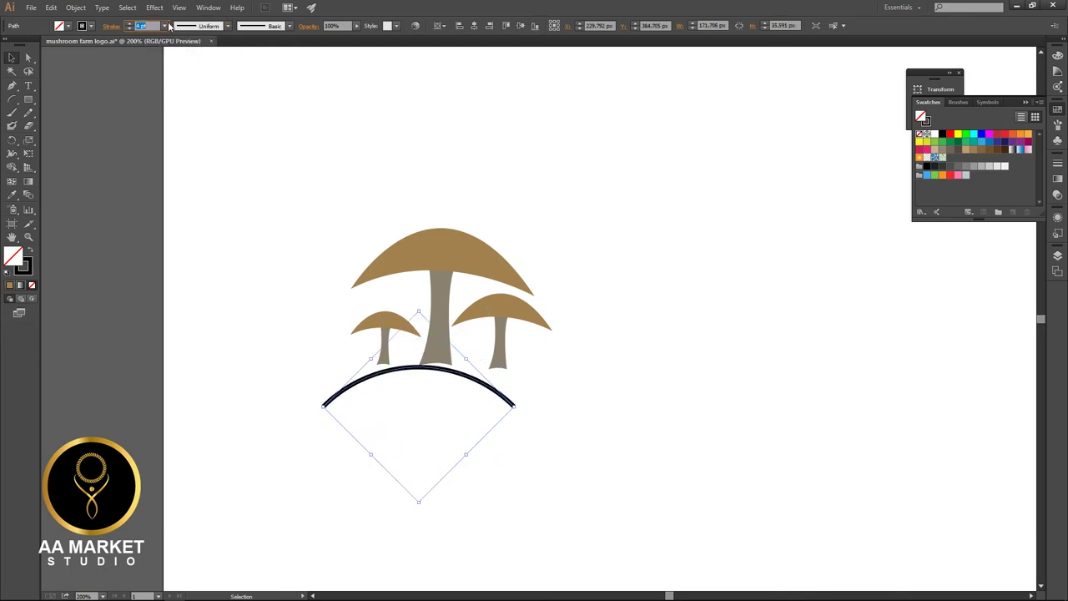
left_click(227, 26)
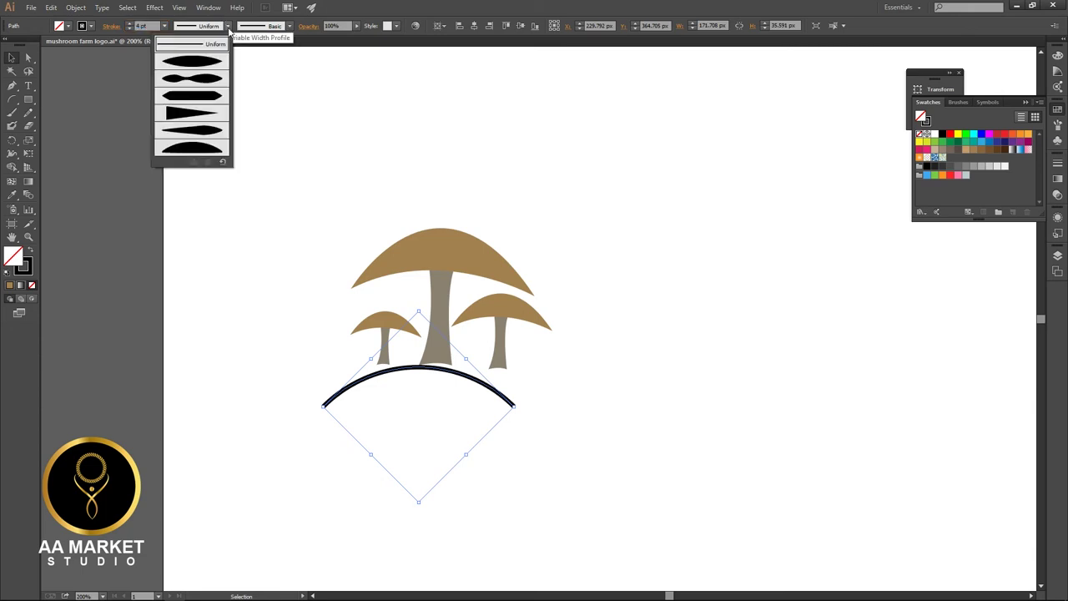
left_click(199, 68)
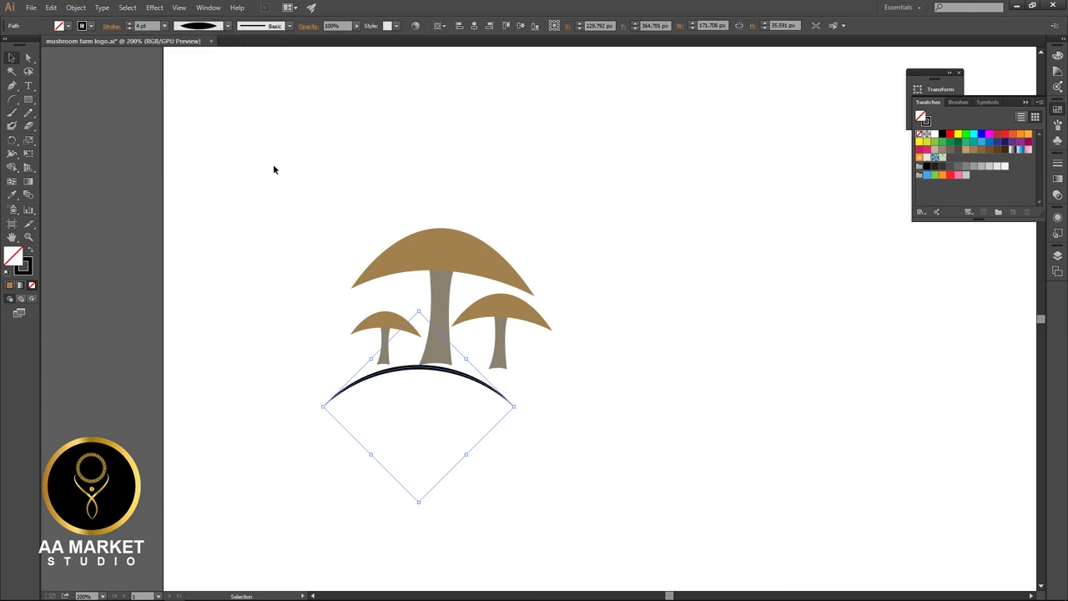
Enlarge the arc to about 215 px wide and move it down clear of the stems, centred under the mushrooms.
left_click_drag(514, 407, 538, 408)
key("ctrl+z")
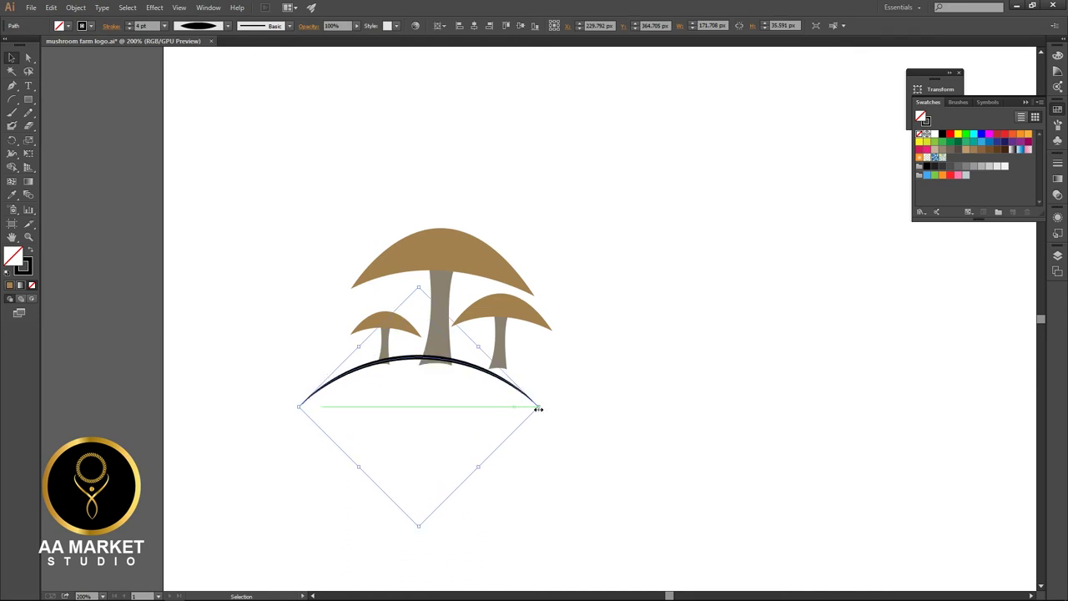
left_click_drag(448, 360, 474, 376)
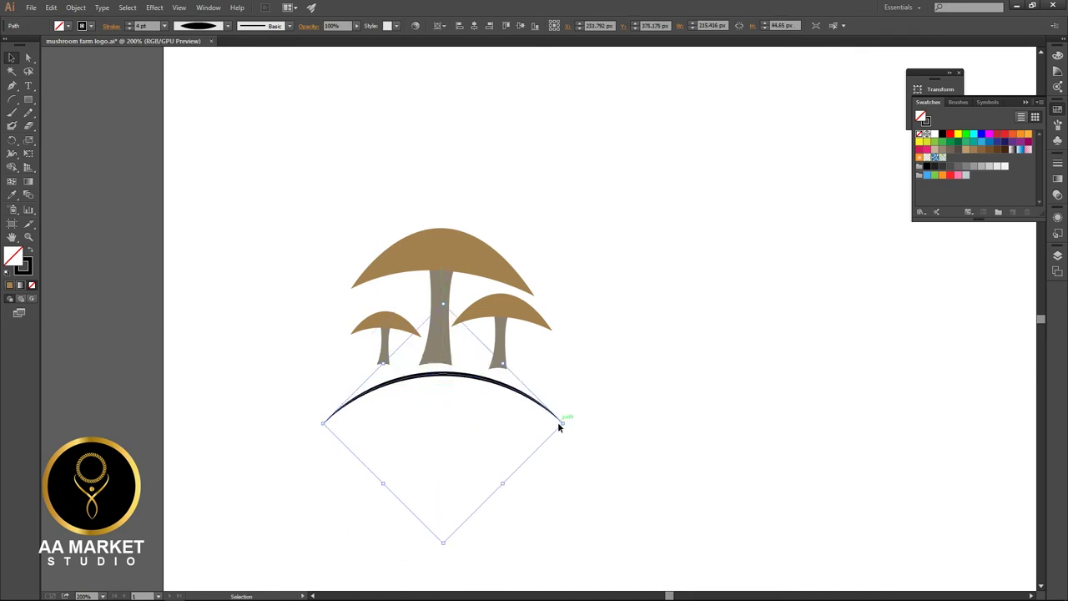
left_click(546, 425)
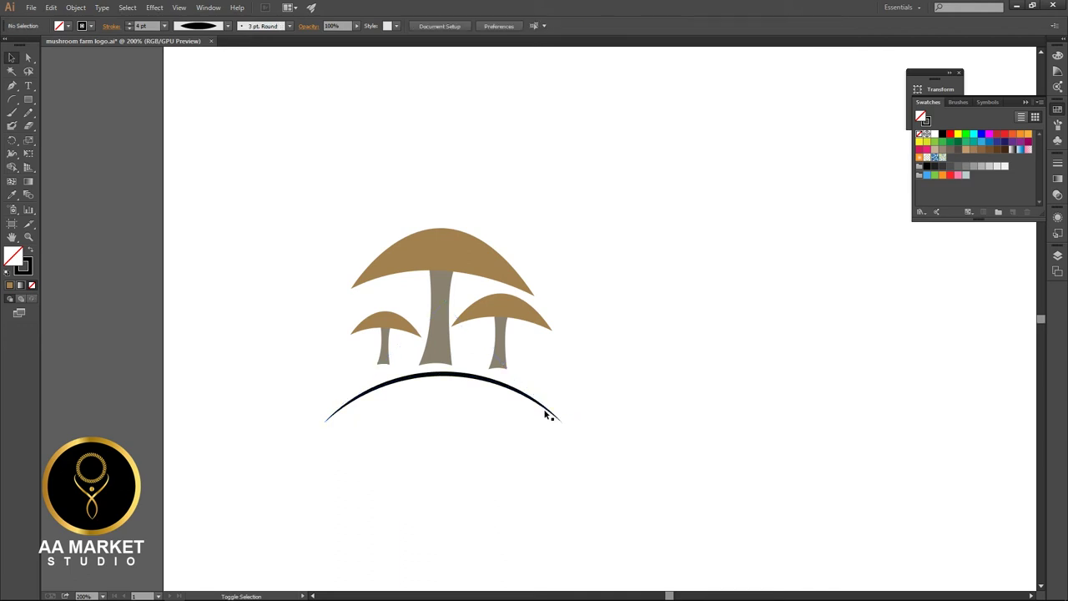
Scale the arc down about its centre to about 137 px wide.
left_click(542, 406)
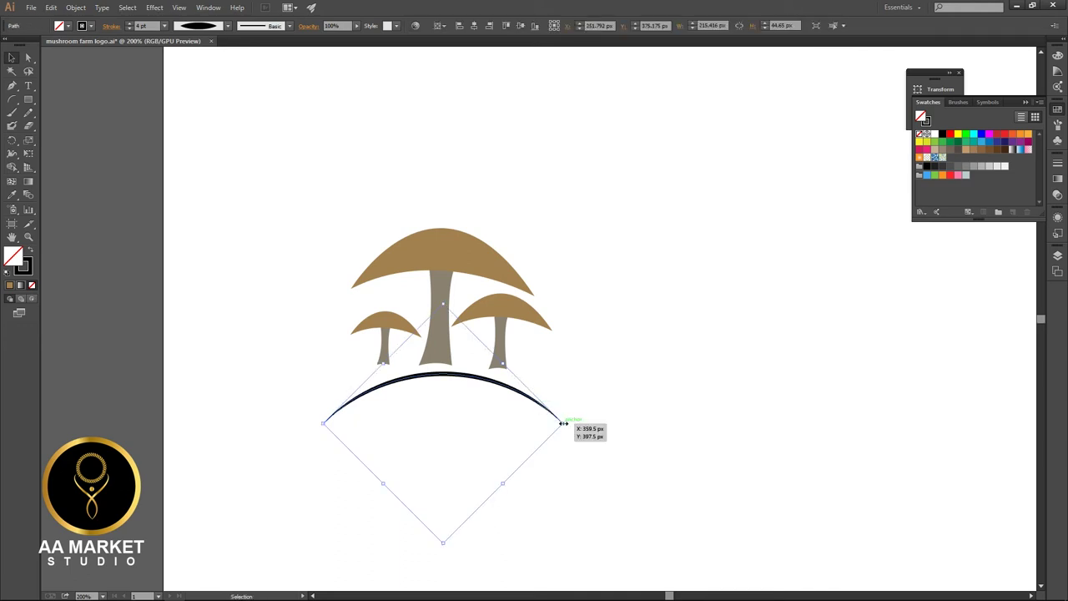
left_click_drag(563, 424, 534, 432)
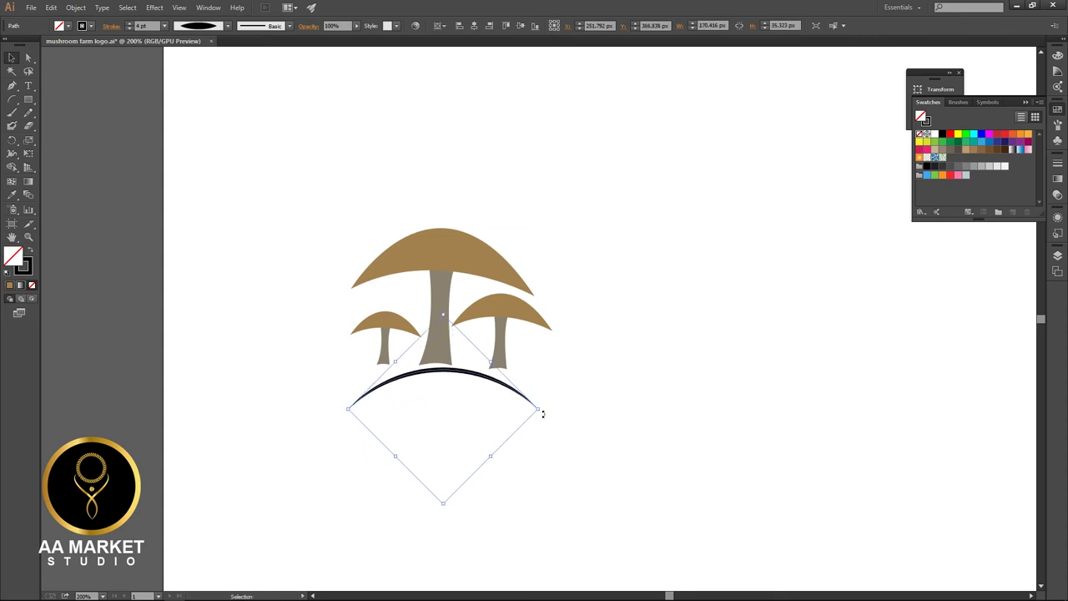
left_click_drag(536, 411, 519, 410)
Nudge the arc up and slightly left so its crest meets the base of the large stem.
key("Up")
key("Up")
key("Up")
key("Up")
key("Up")
key("Up")
key("Up")
key("Up")
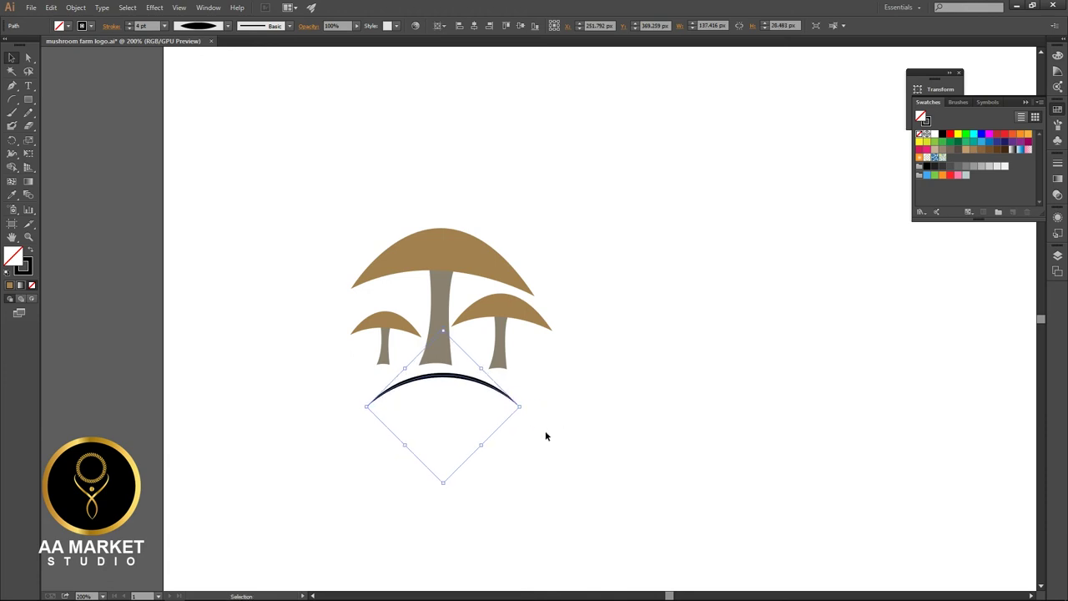
key("Left")
key("Left")
key("Left")
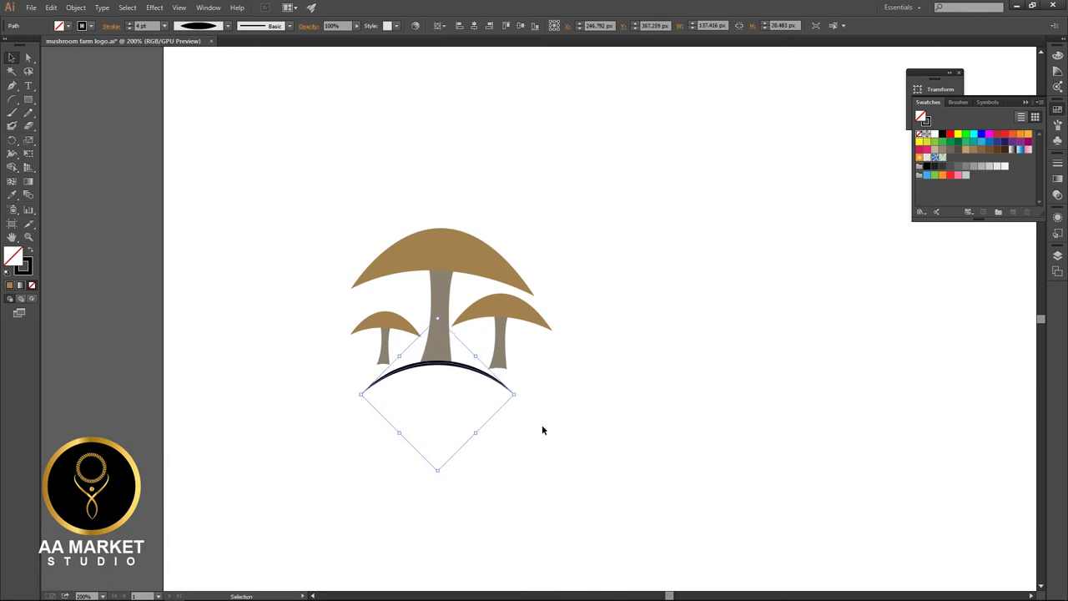
left_click(555, 417)
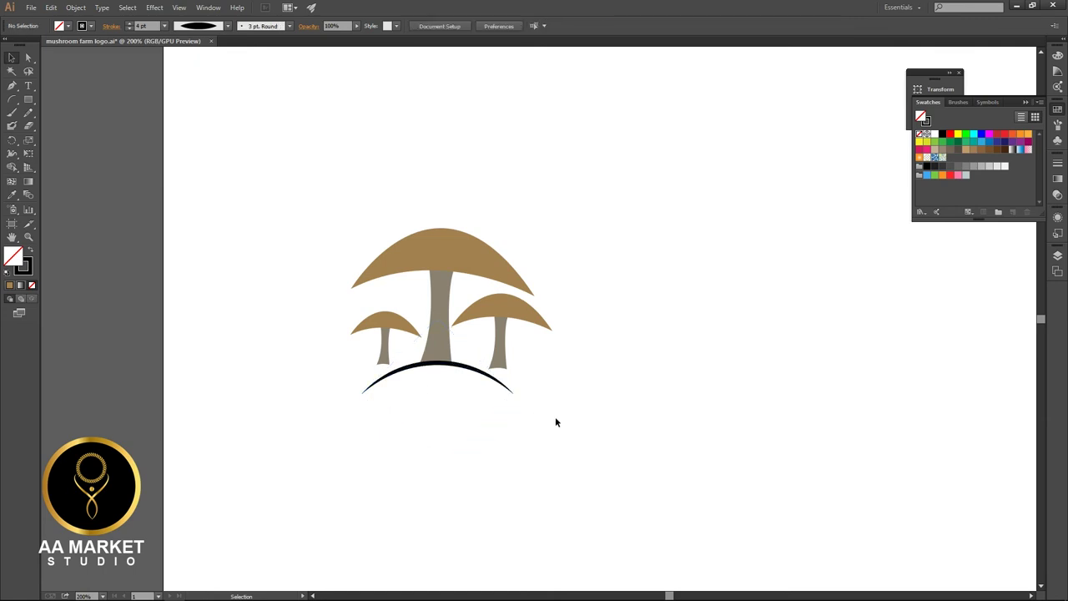
Duplicate the arc just below the original and shrink the copy to about 104 px wide.
left_click_drag(454, 364, 457, 382)
left_click_drag(511, 405, 497, 410)
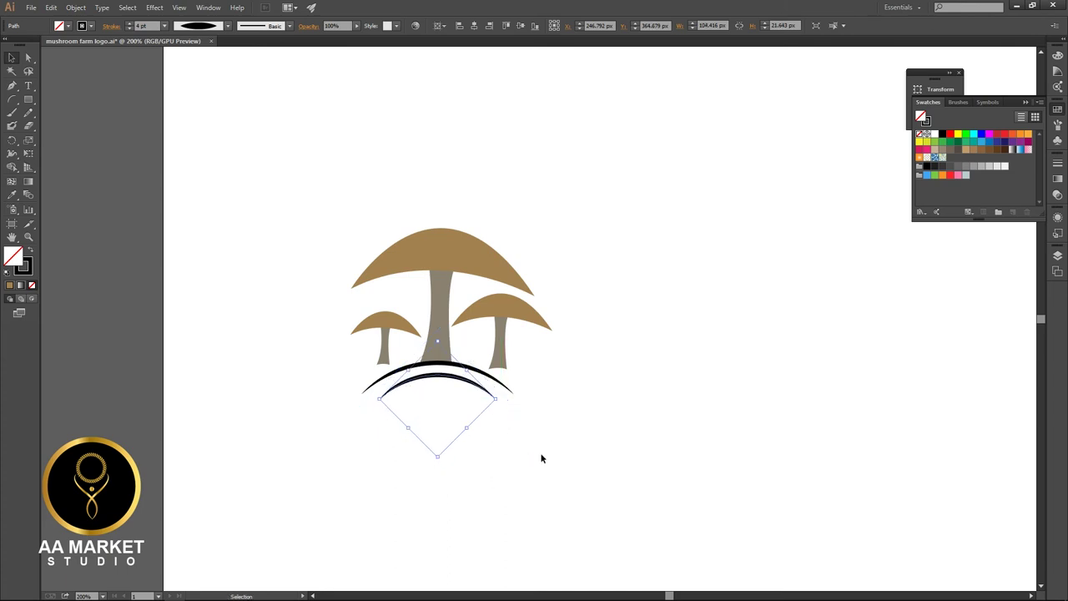
left_click(542, 458)
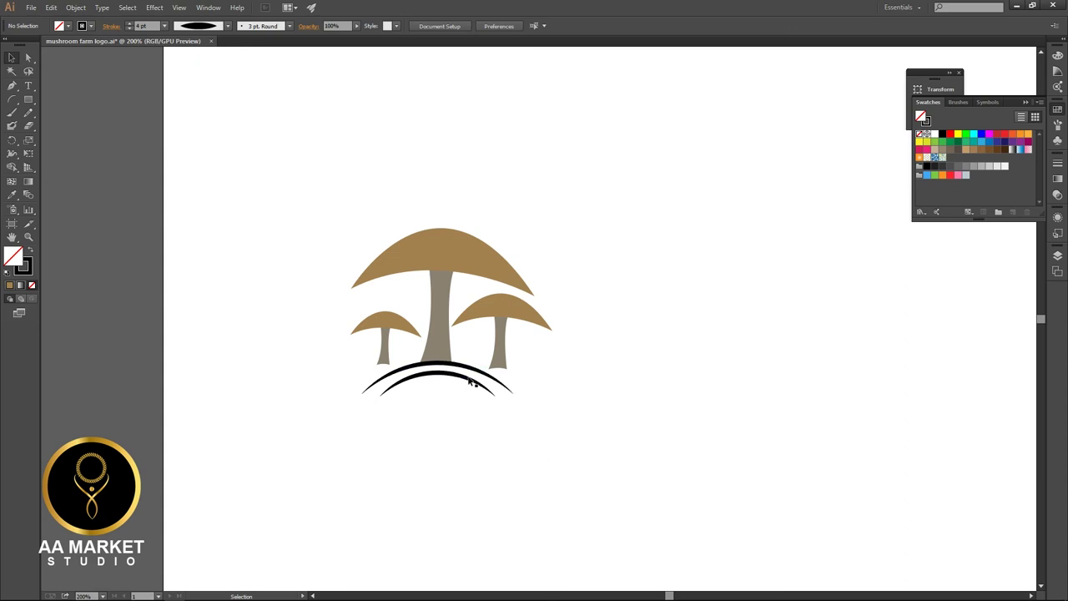
Recolour the strokes of both arcs with the large cap's brown using the Eyedropper.
left_click(466, 380, "shift")
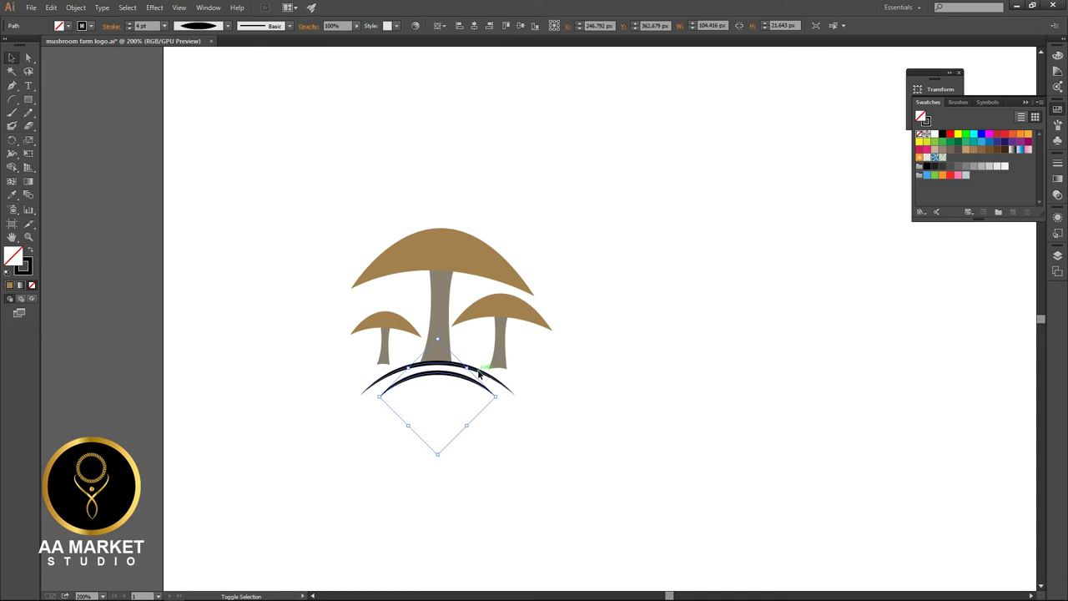
left_click(480, 373, "shift")
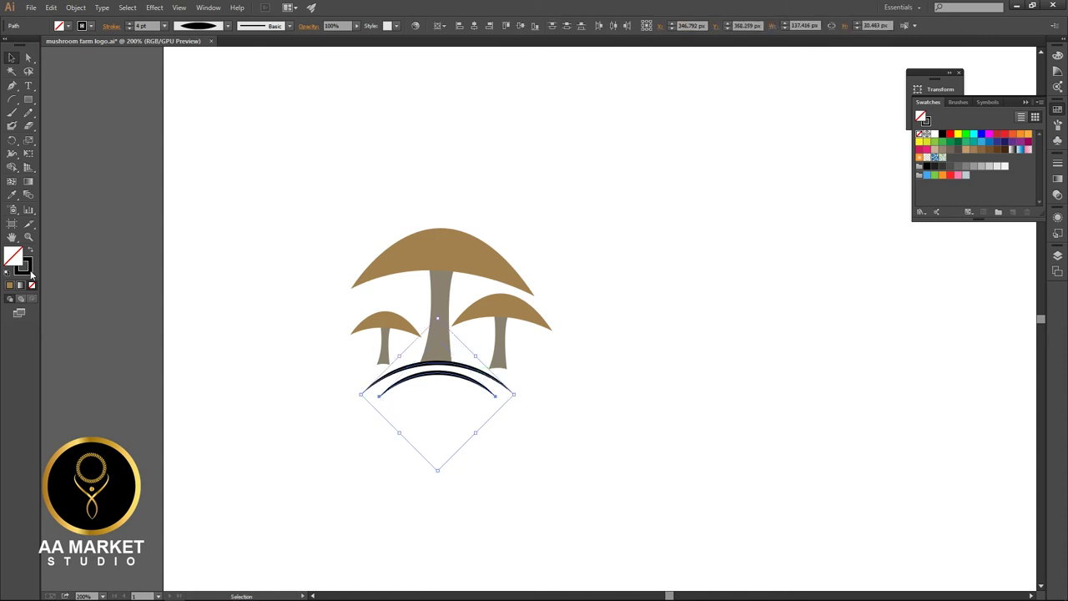
left_click(28, 269)
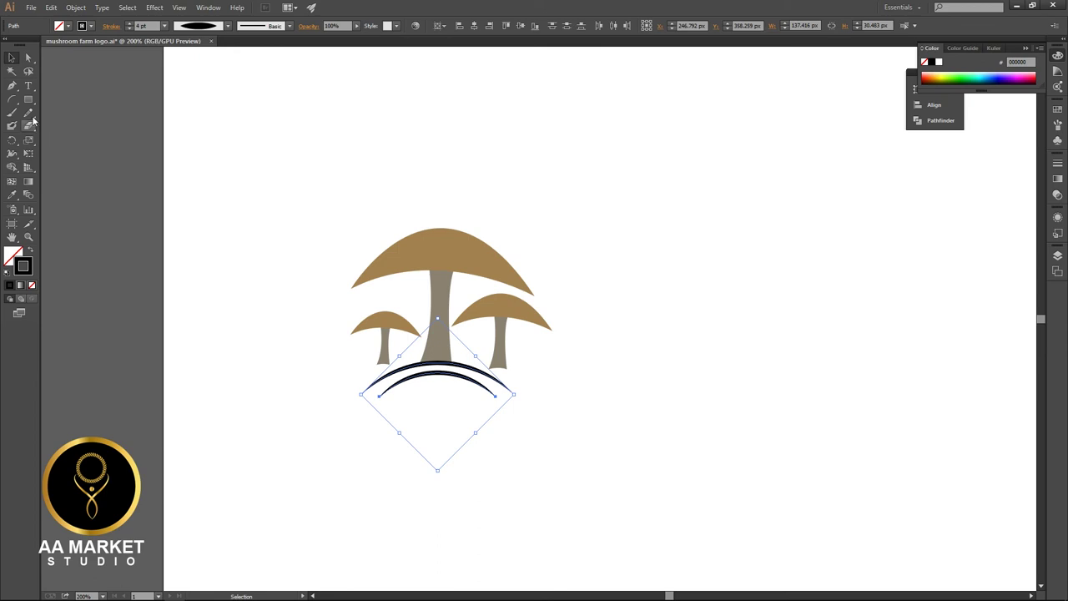
left_click(12, 197)
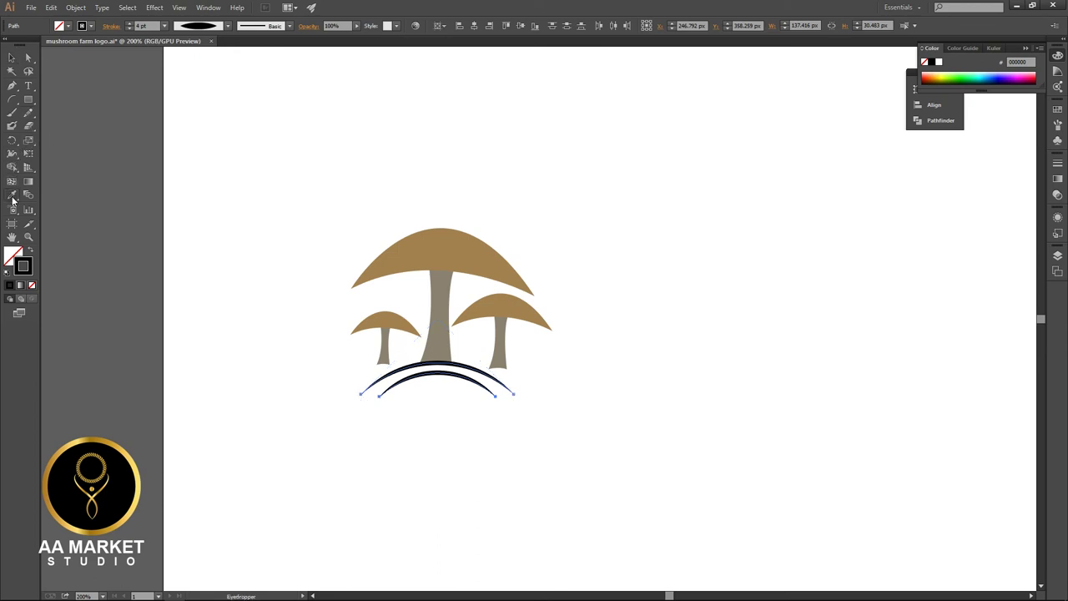
left_click(484, 252)
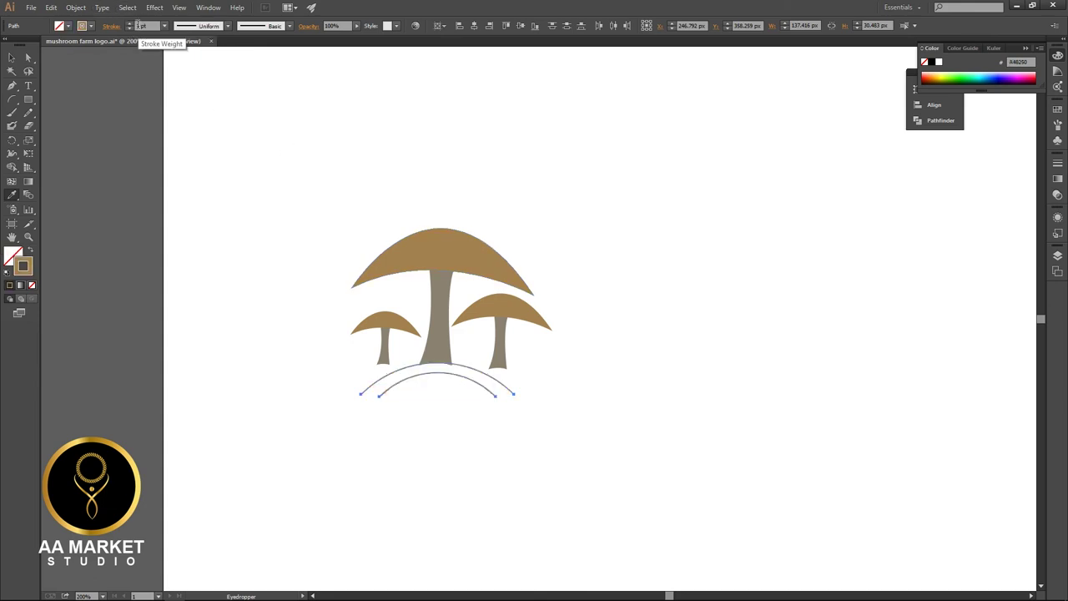
Set the stroke weight of both ground arcs to 5 pt and apply the width profile that tapers at both ends.
double_click(138, 26)
type("5")
key("Return")
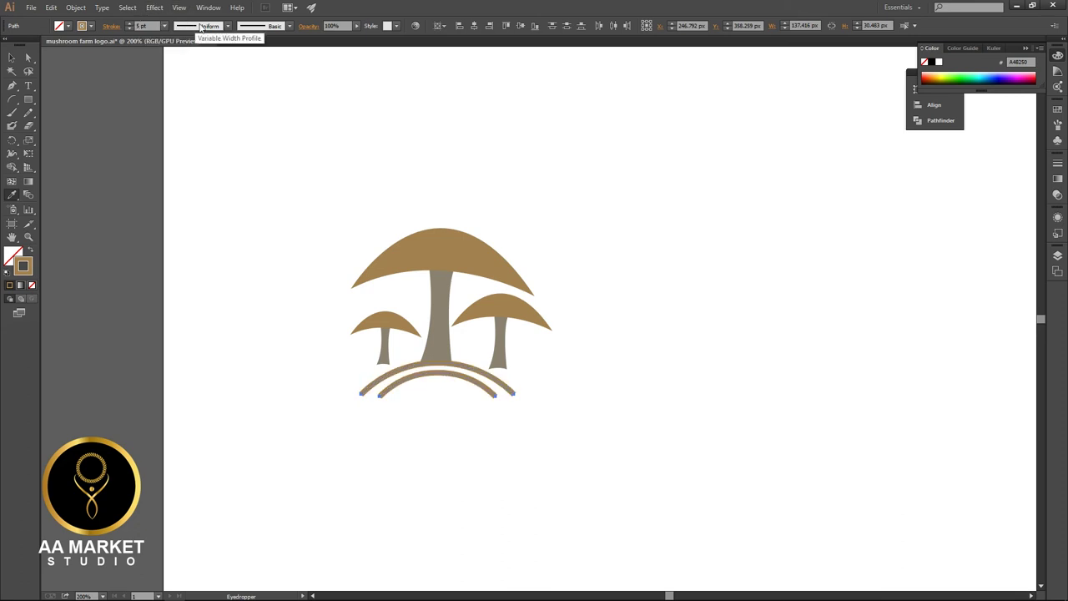
left_click(227, 26)
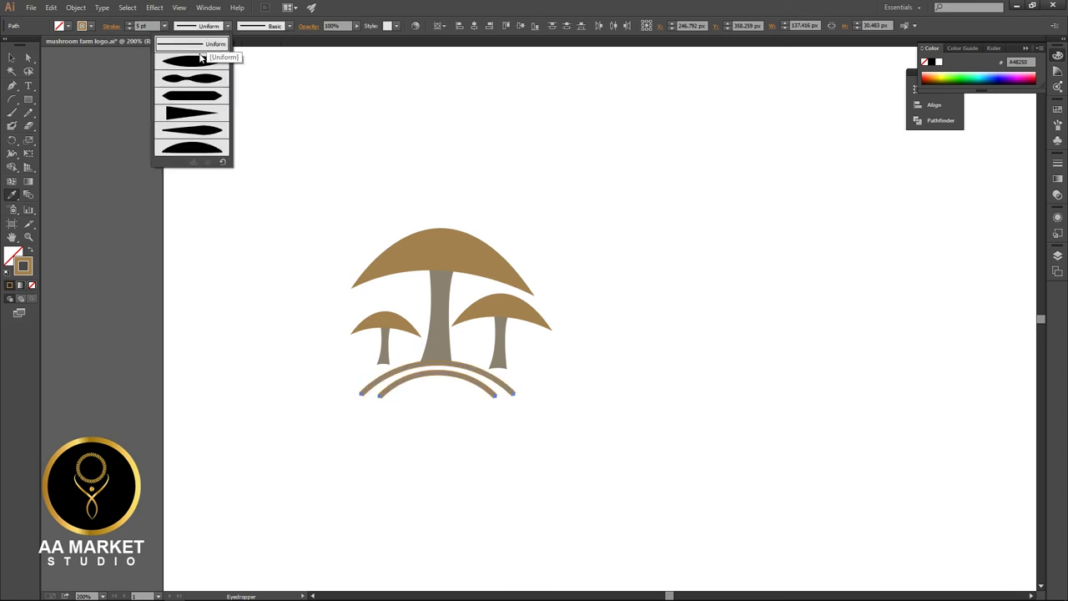
left_click(201, 69)
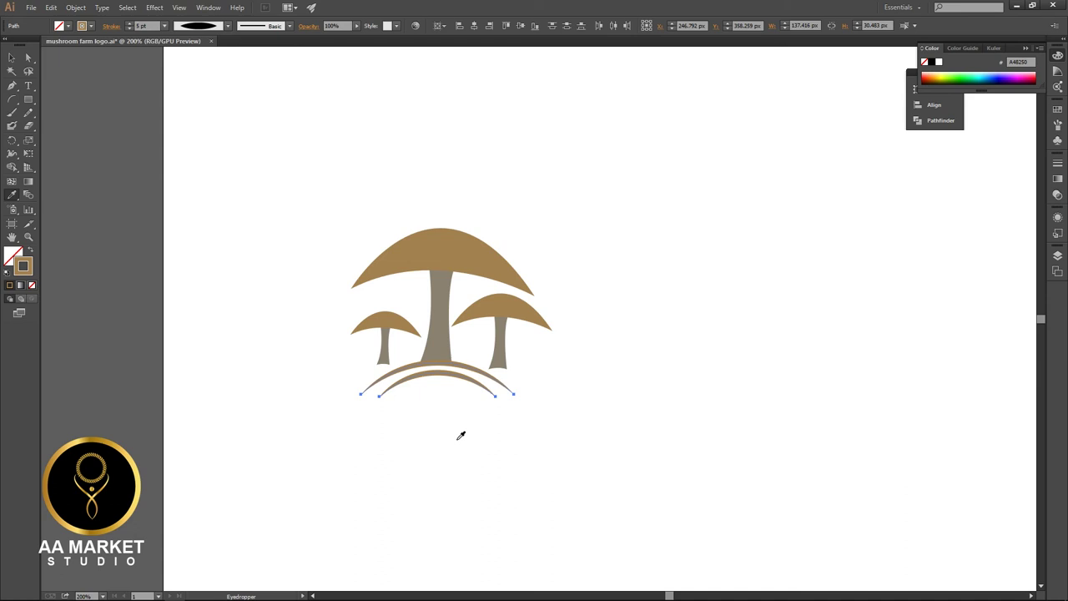
key("v")
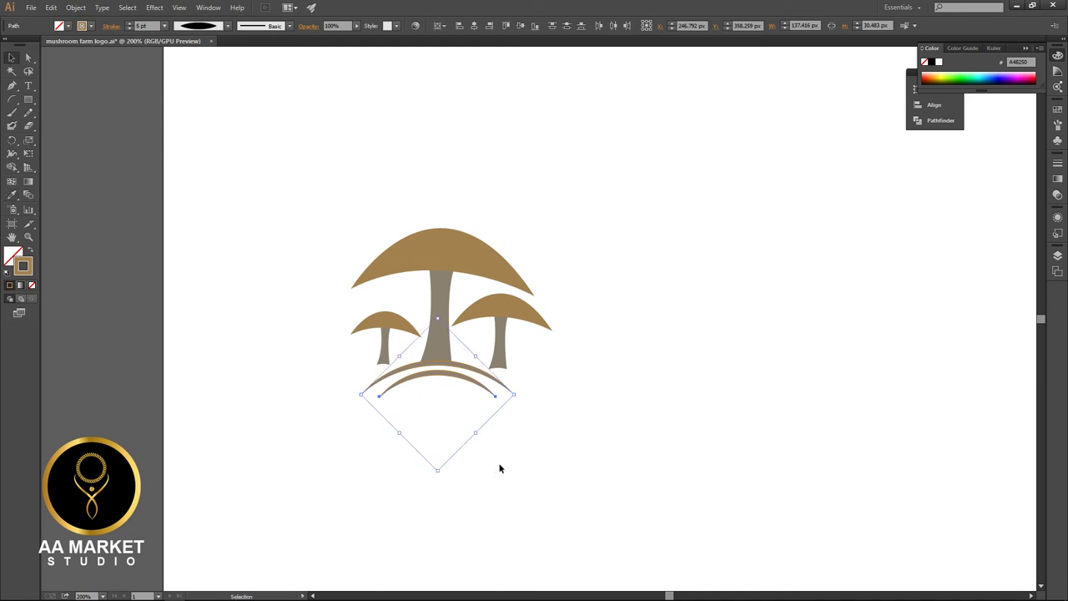
left_click(503, 466)
Group the three mushrooms and both ground arcs into one logo object.
left_click_drag(332, 209, 569, 452)
key("a")
key("ctrl+g")
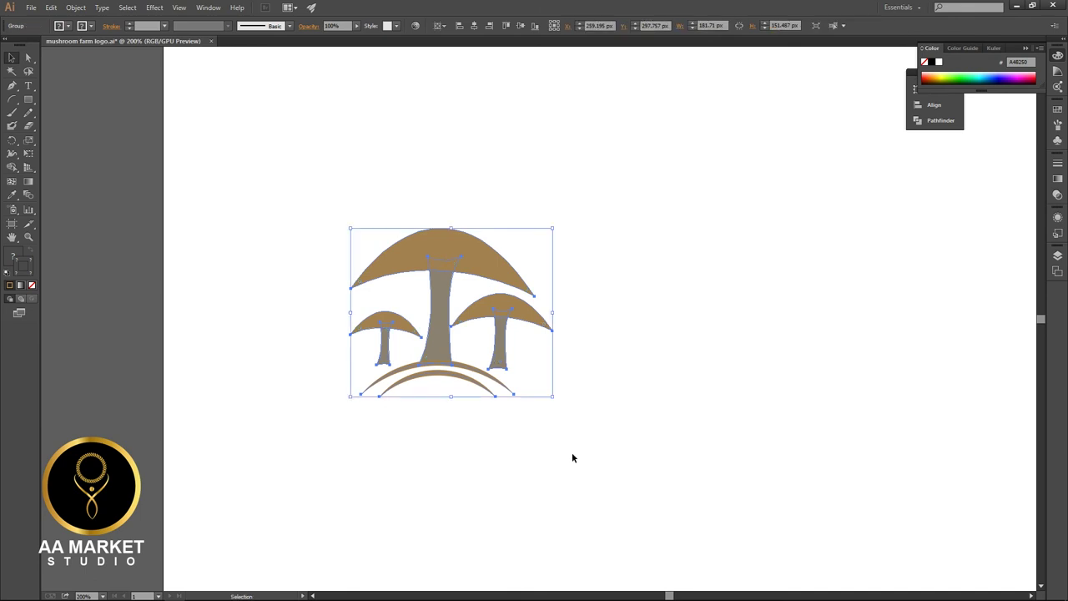
left_click(522, 406)
Centre the logo group horizontally and vertically on the artboard.
scroll(522, 406, "down", 1, "alt")
left_click_drag(746, 453, 636, 434)
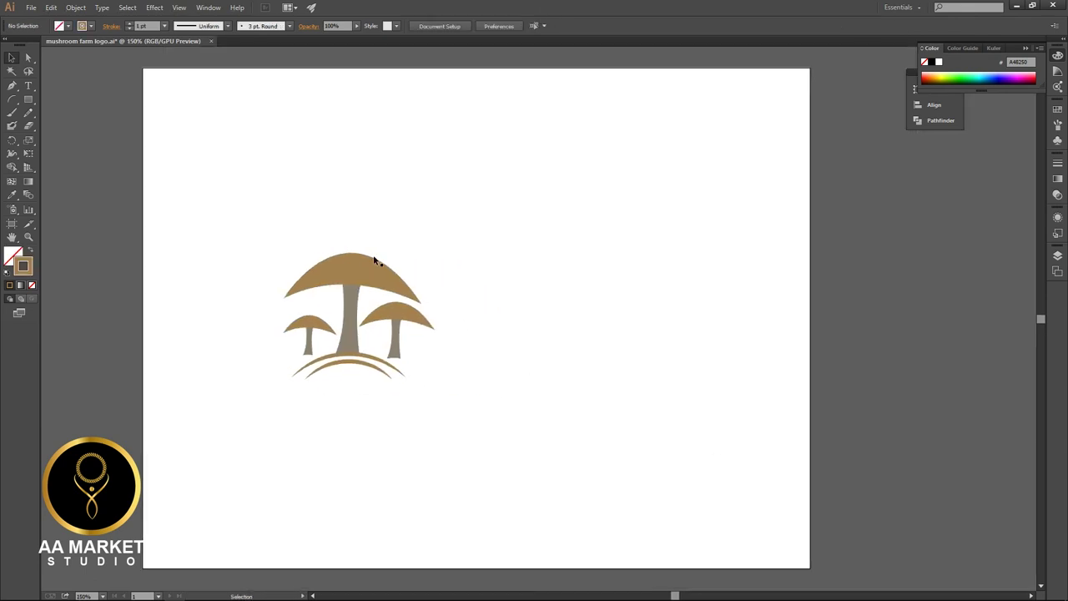
left_click(359, 274)
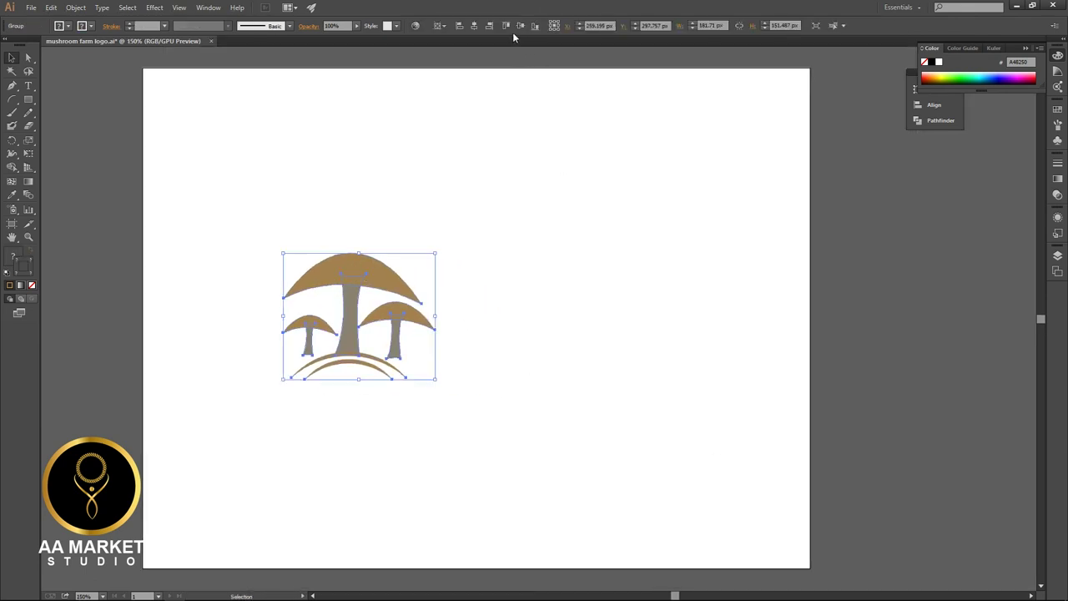
left_click(474, 26)
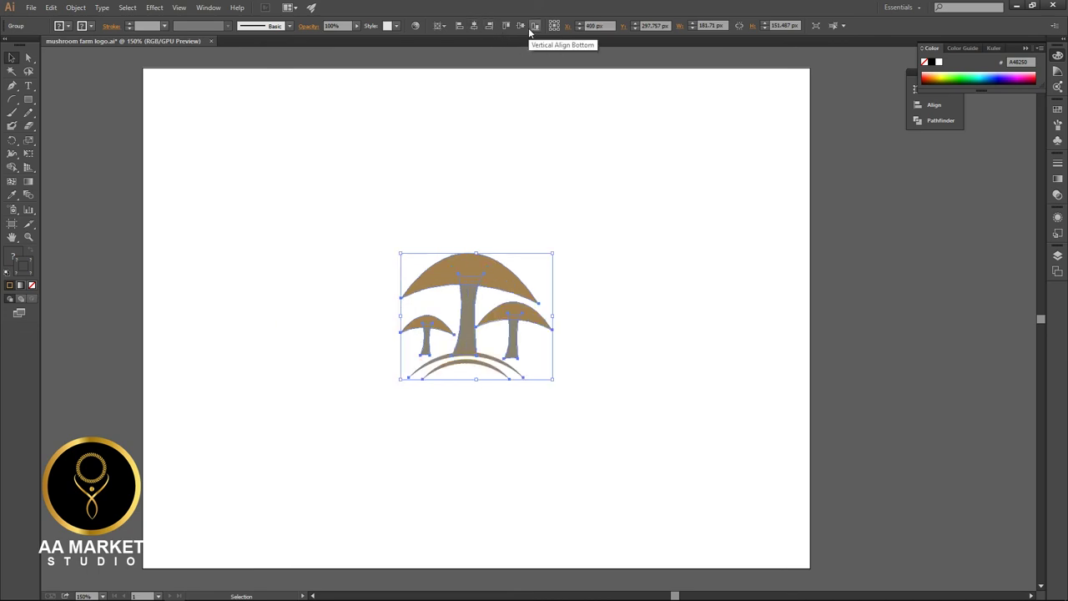
left_click(521, 26)
left_click(610, 275)
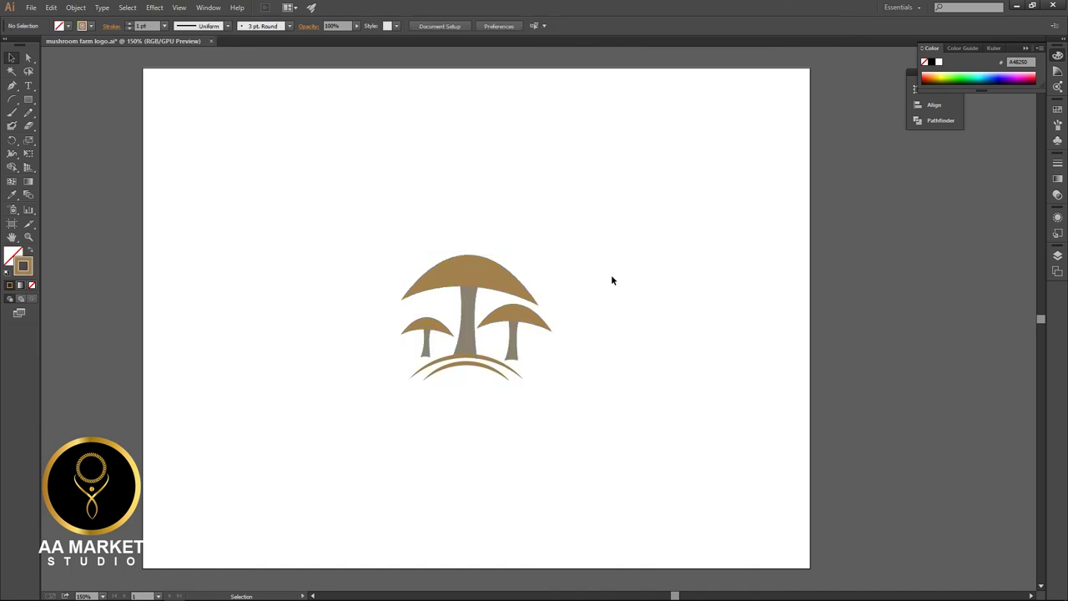
Enlarge the whole logo proportionally about its centre to roughly one and a half times its size.
left_click_drag(610, 275, 631, 278)
key("ctrl+a")
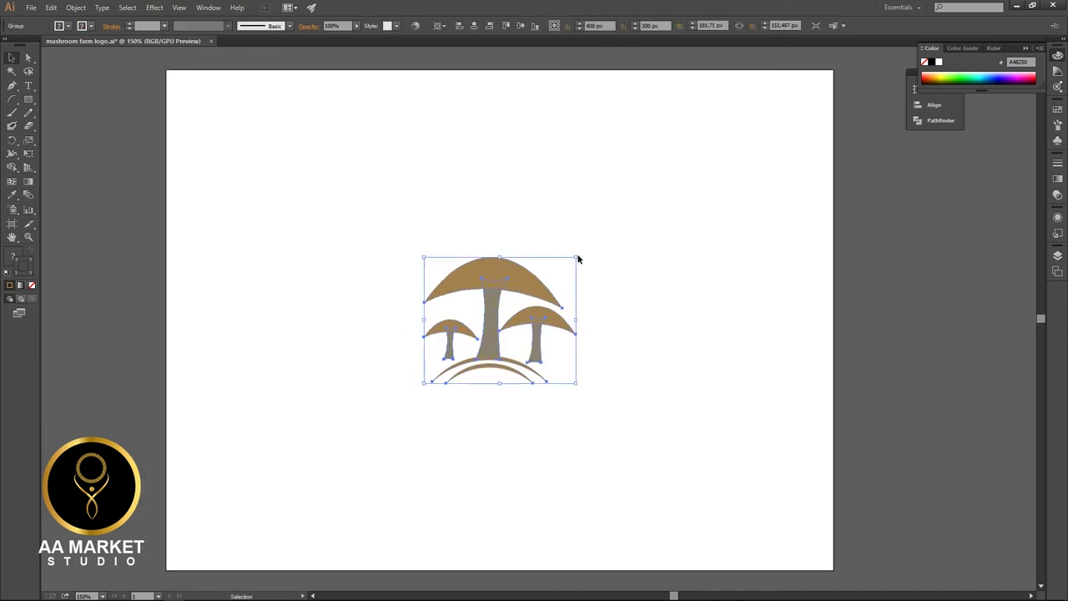
left_click_drag(577, 256, 641, 220)
left_click(677, 270)
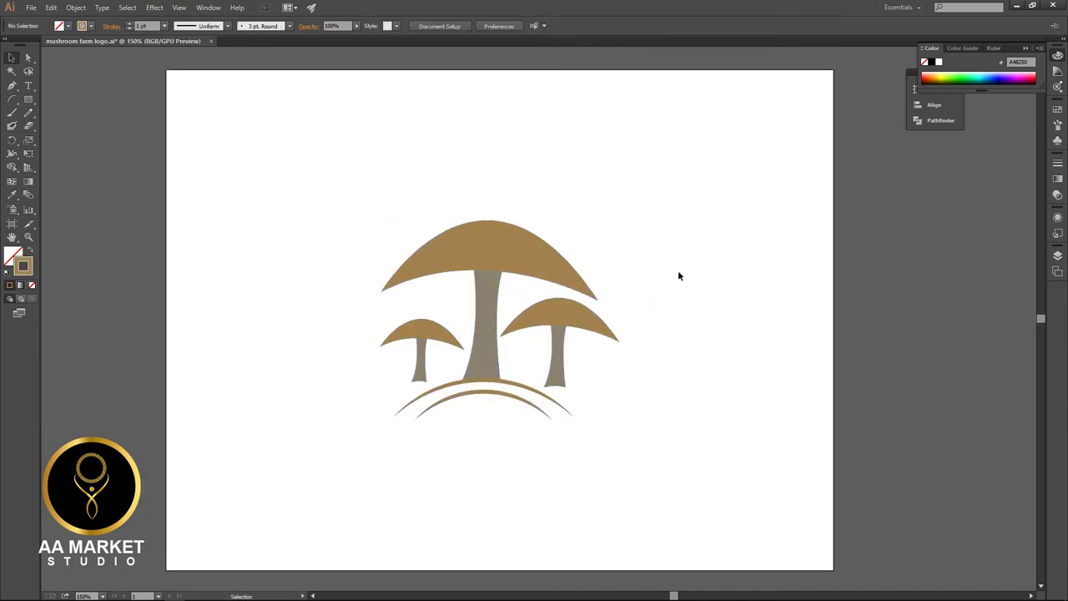
Switch to Photoshop and paste the logo into the mockup's placeholder file as a smart object, scaled to about 440% around its centre.
key("alt+Tab")
key("ctrl+v")
key("Return")
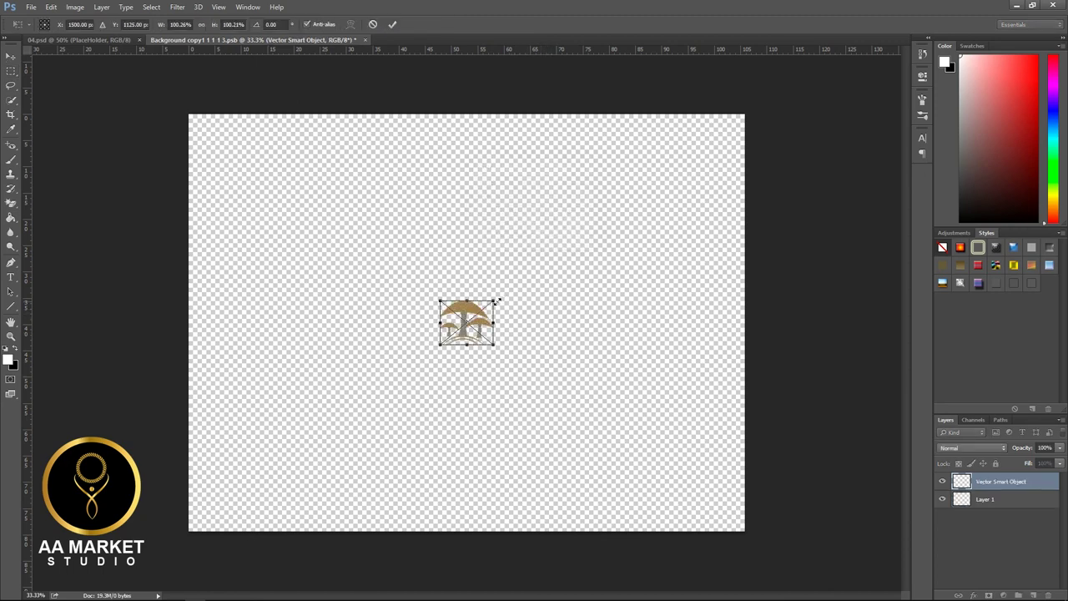
left_click_drag(494, 299, 583, 224)
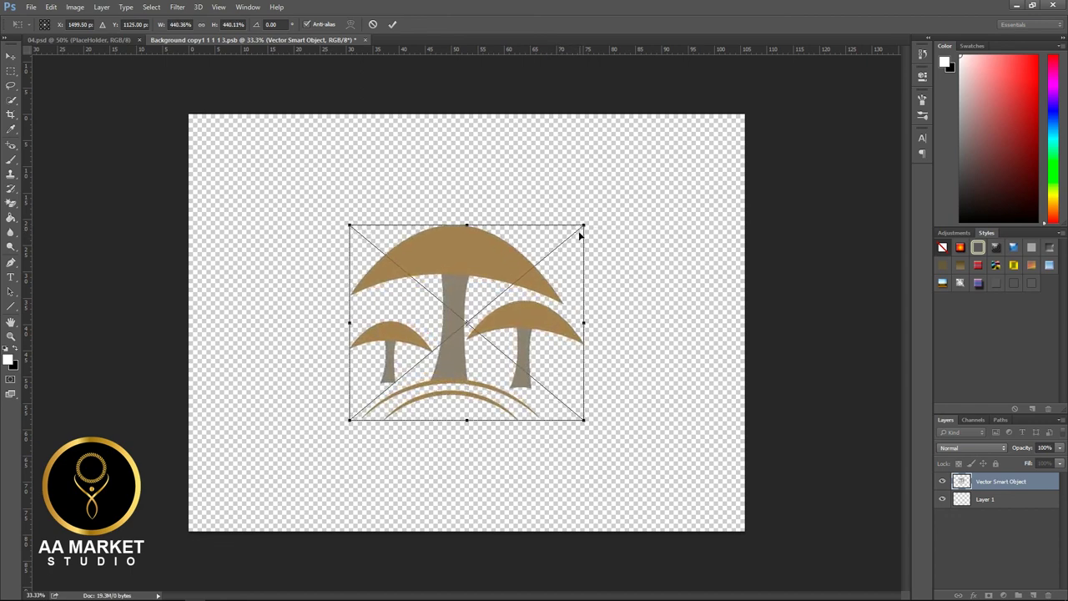
key("Return")
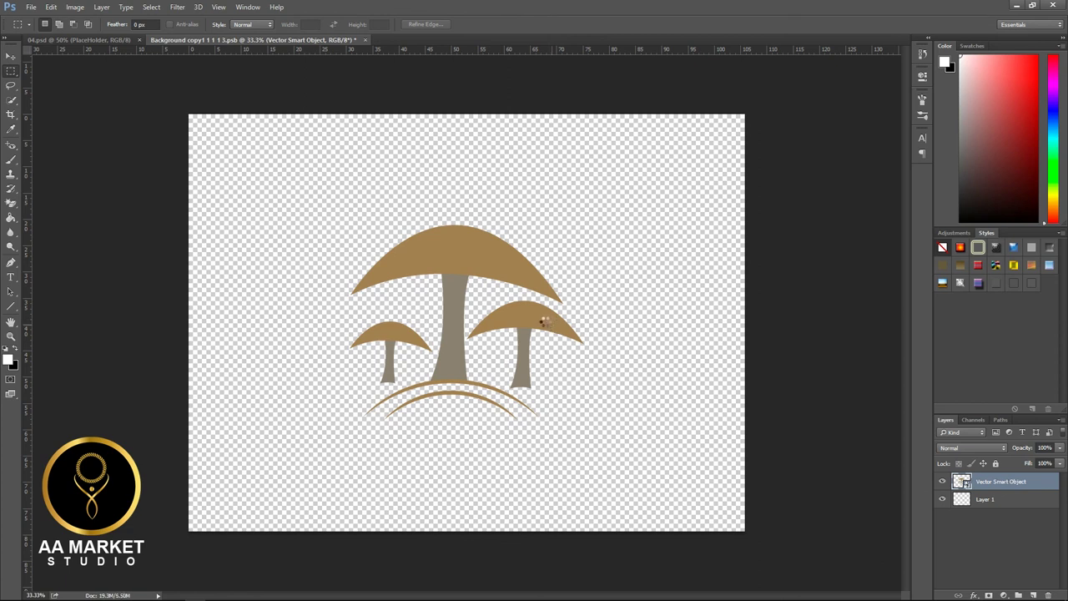
Save the placeholder file and return to the 04.psd mockup with the Move tool active.
key("ctrl+s")
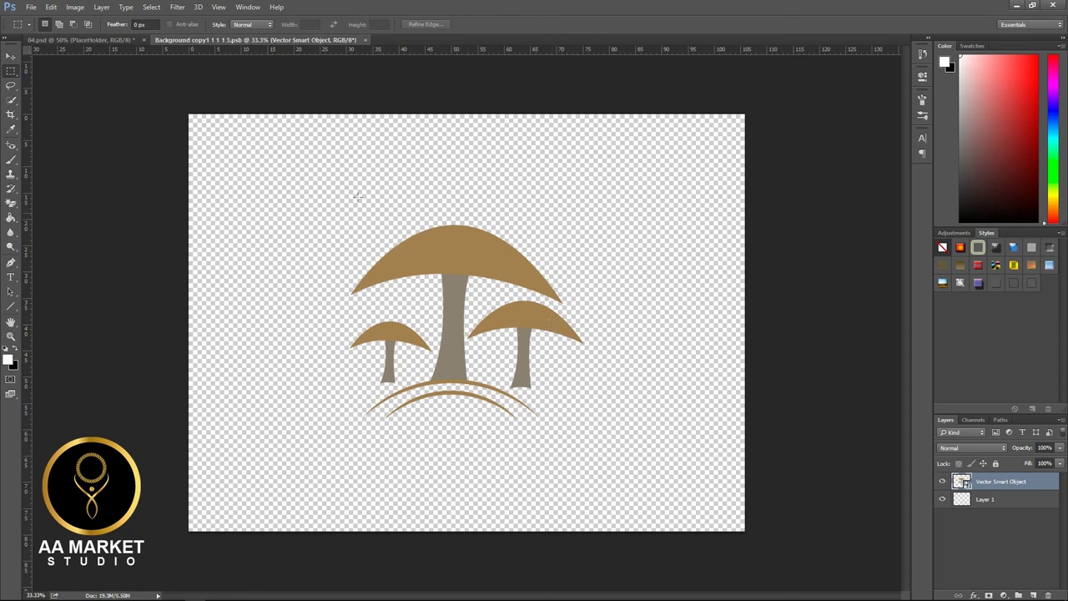
left_click(120, 42)
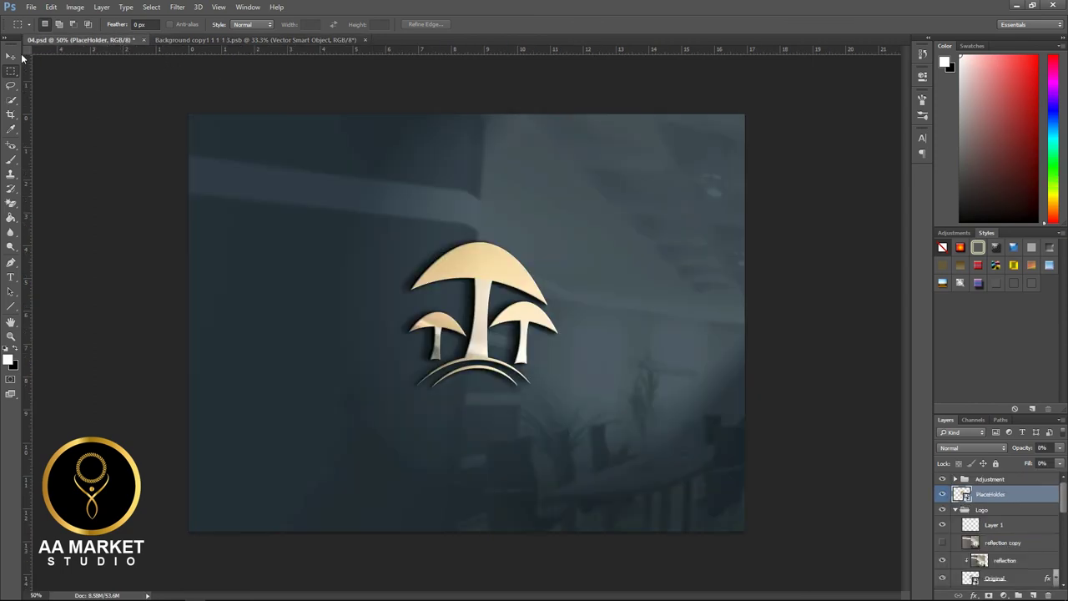
left_click(7, 59)
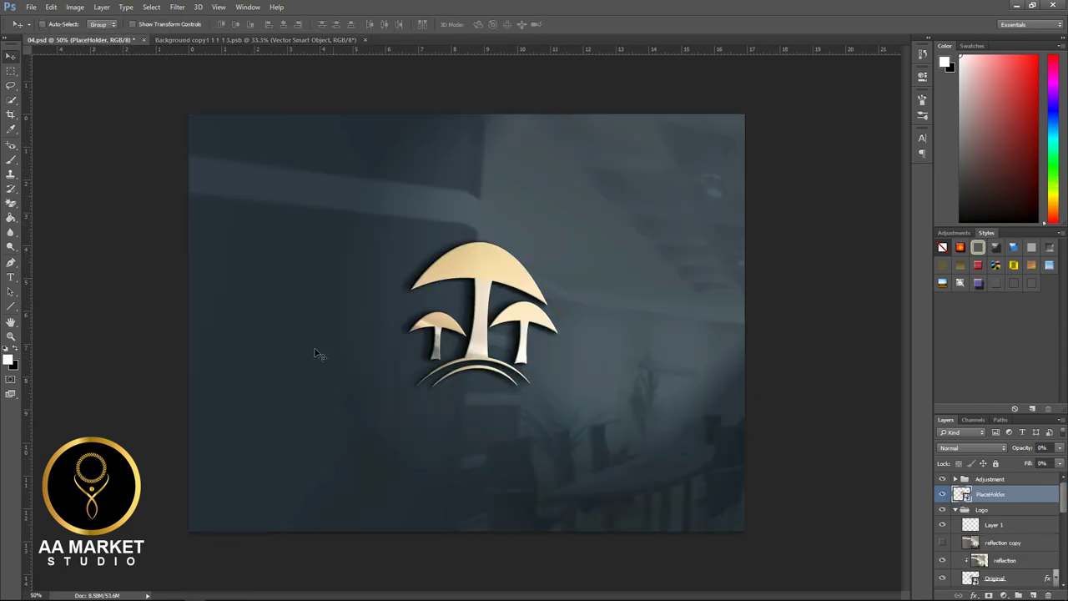